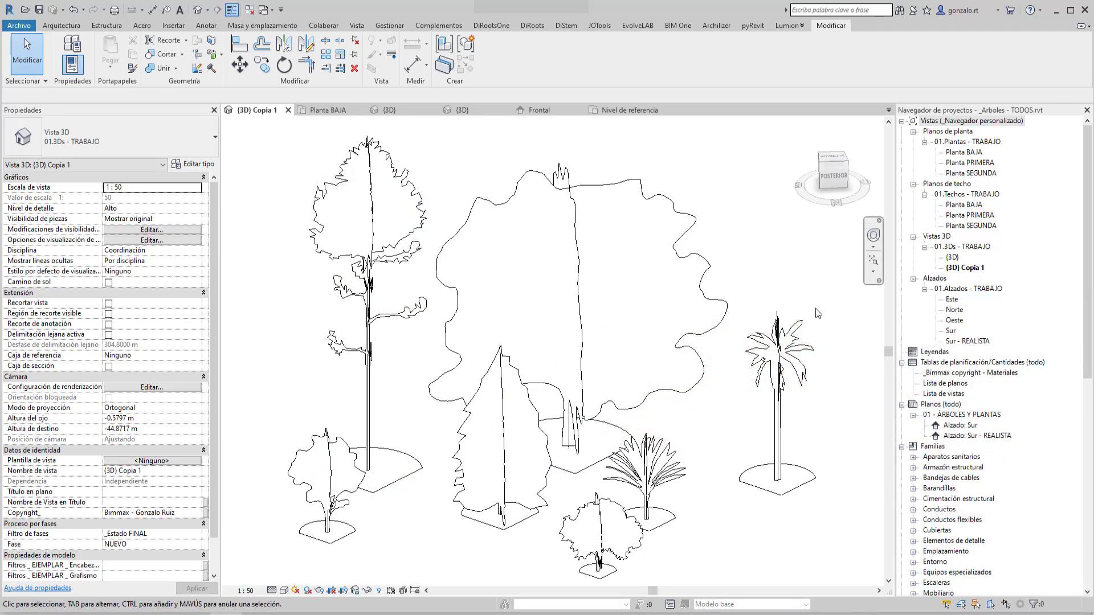
# Review the tree symbols in the Planta BAJA plan and the palm in the RPC Árbol - Tropical family's 3D view.
pyautogui.click(329, 110)
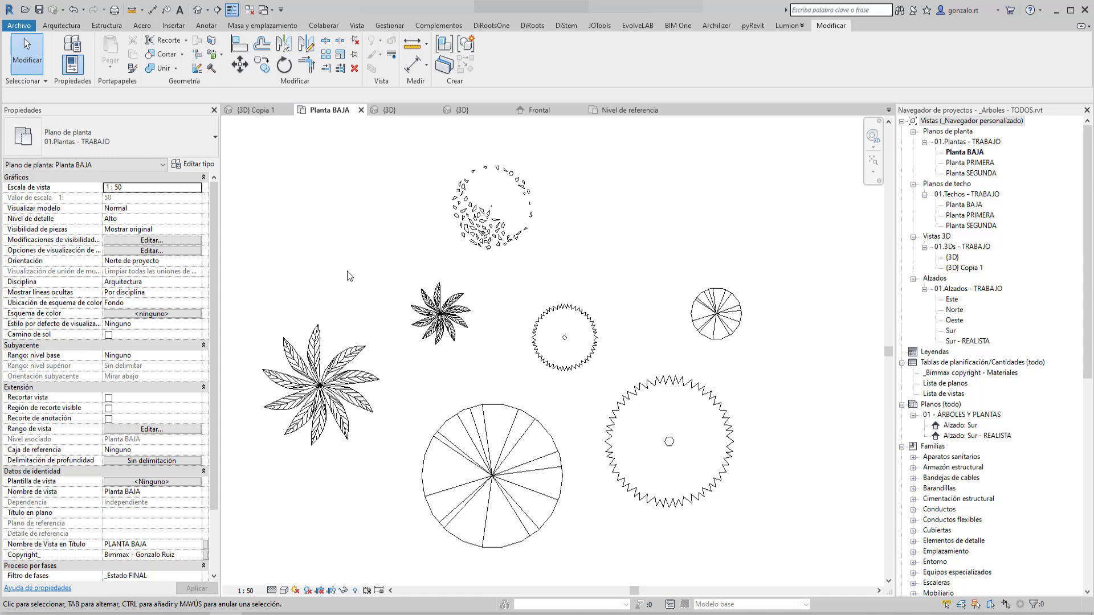
pyautogui.click(399, 111)
pyautogui.scroll(1, 653, 377)
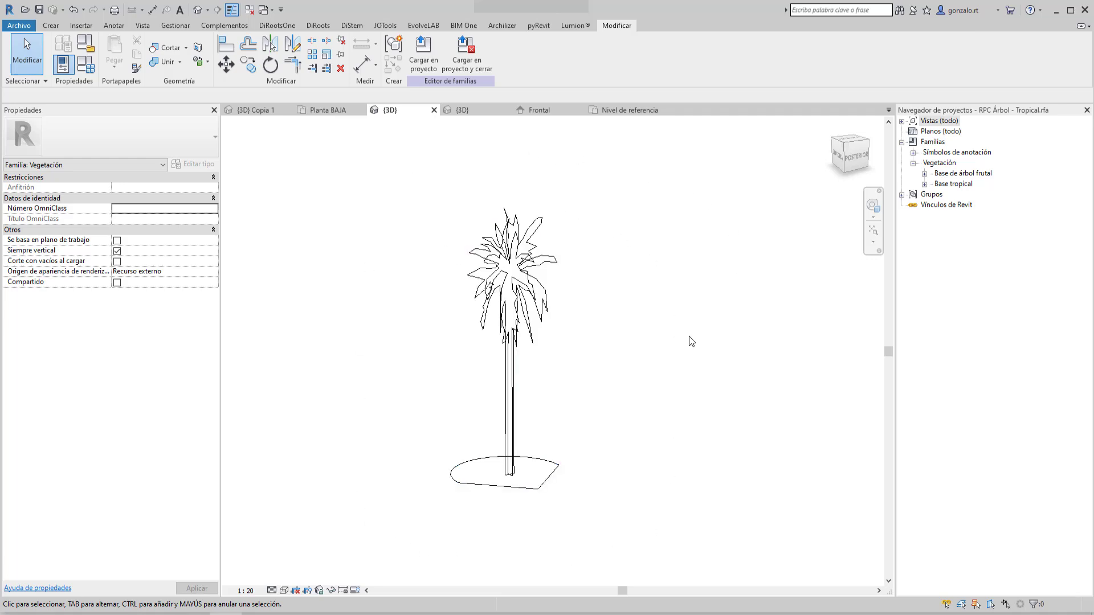
pyautogui.keyDown('shift'); pyautogui.moveTo(682, 347); pyautogui.dragTo(711, 388, button='middle'); pyautogui.keyUp('shift')
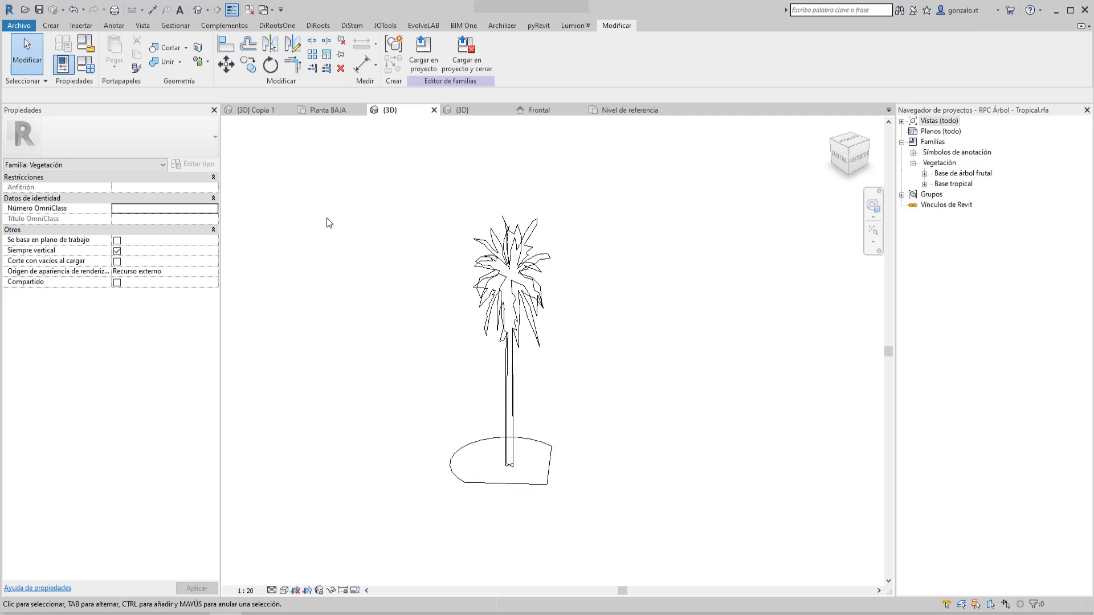
# Open the Nivel de referencia floor plan of the RPC Árbol - Tropical family.
pyautogui.doubleClick(938, 121)
pyautogui.click(946, 131)
pyautogui.doubleClick(945, 131)
pyautogui.doubleClick(949, 142)
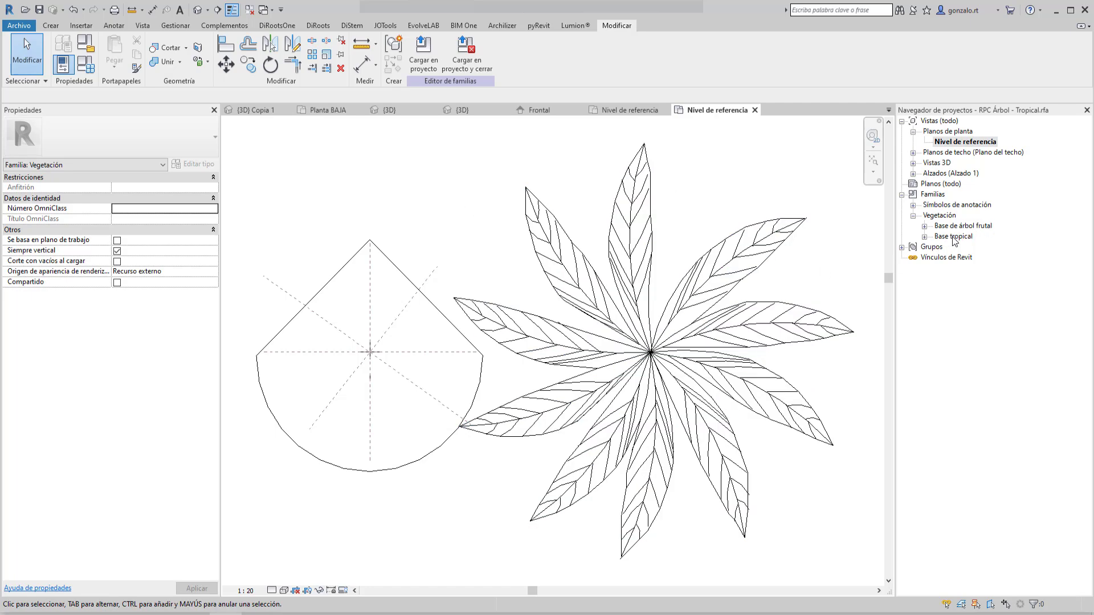
# Check the plan symbol options in the tropical palm's family types without changing anything.
pyautogui.click(86, 65)
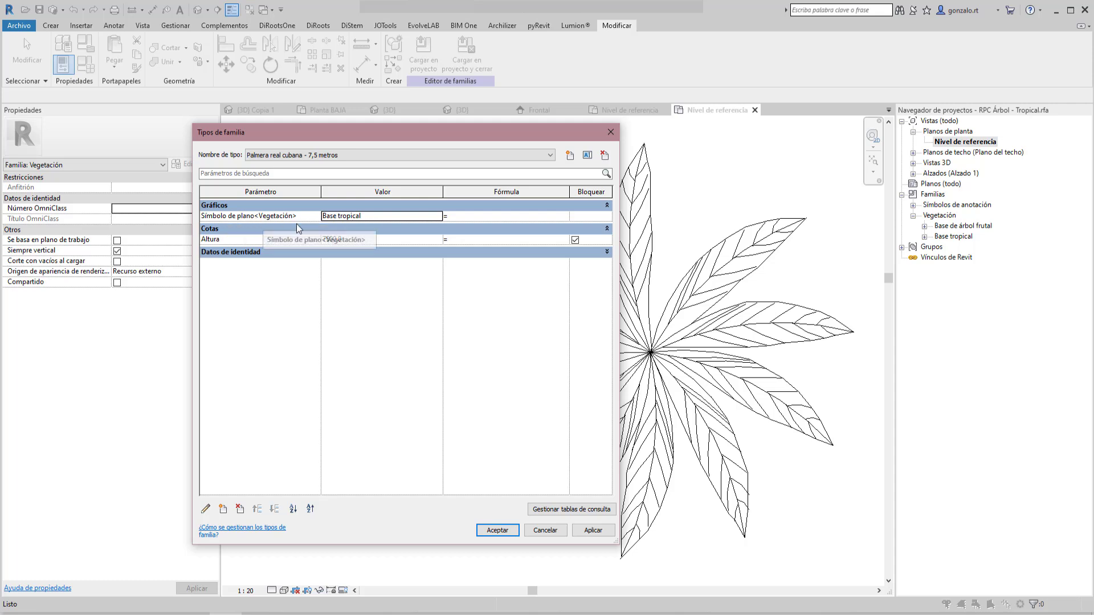
pyautogui.click(439, 216)
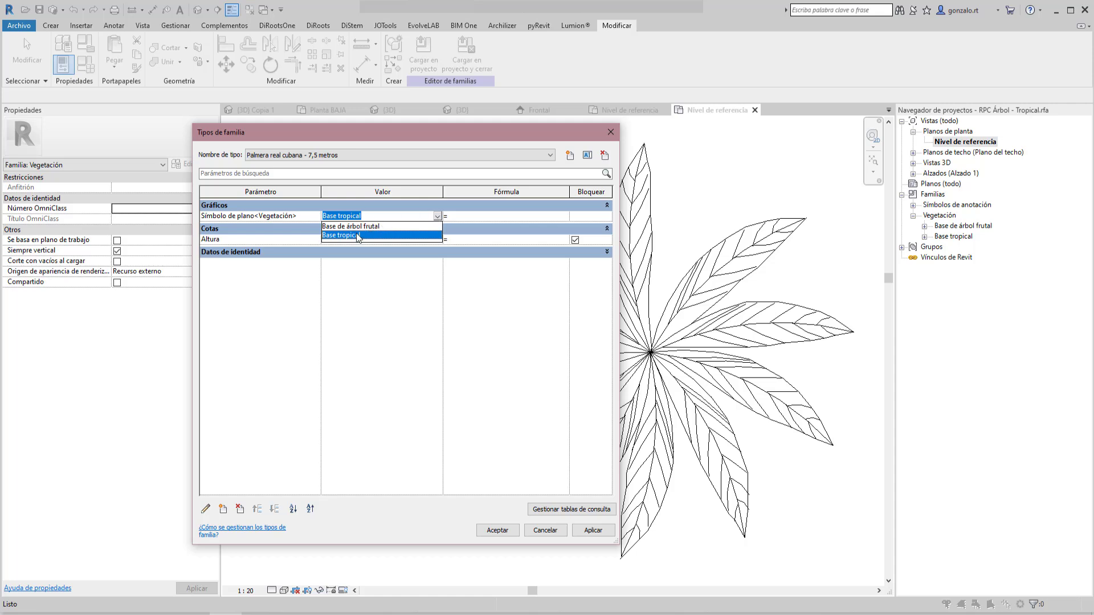
pyautogui.click(482, 303)
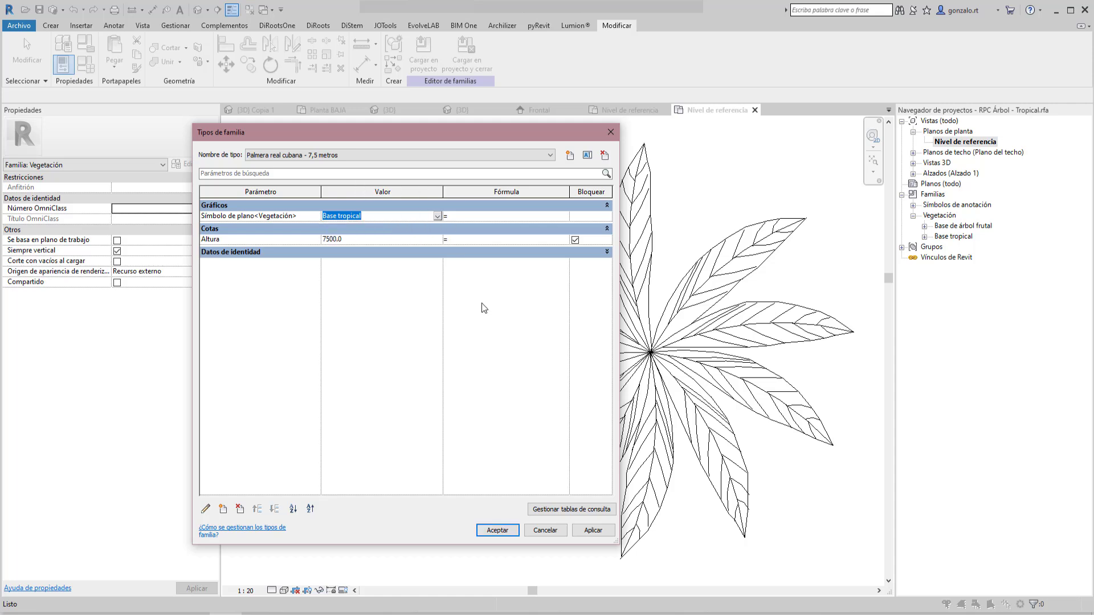
pyautogui.click(611, 132)
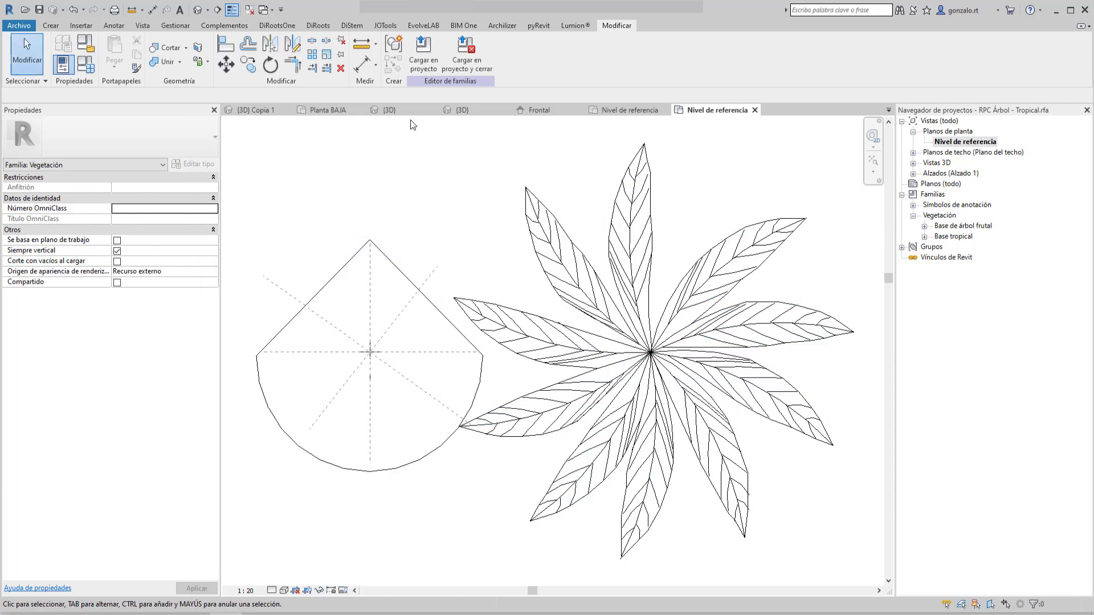
# Inspect the vertical line in the Base tropical family's 3D view and show its Frontal elevation.
pyautogui.click(453, 111)
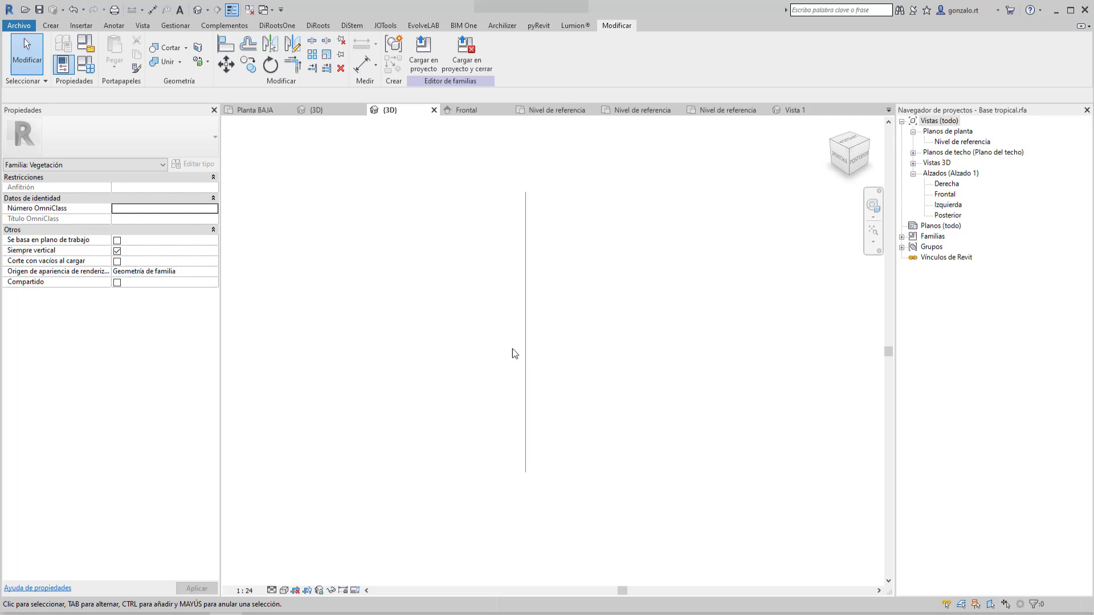
pyautogui.click(524, 331)
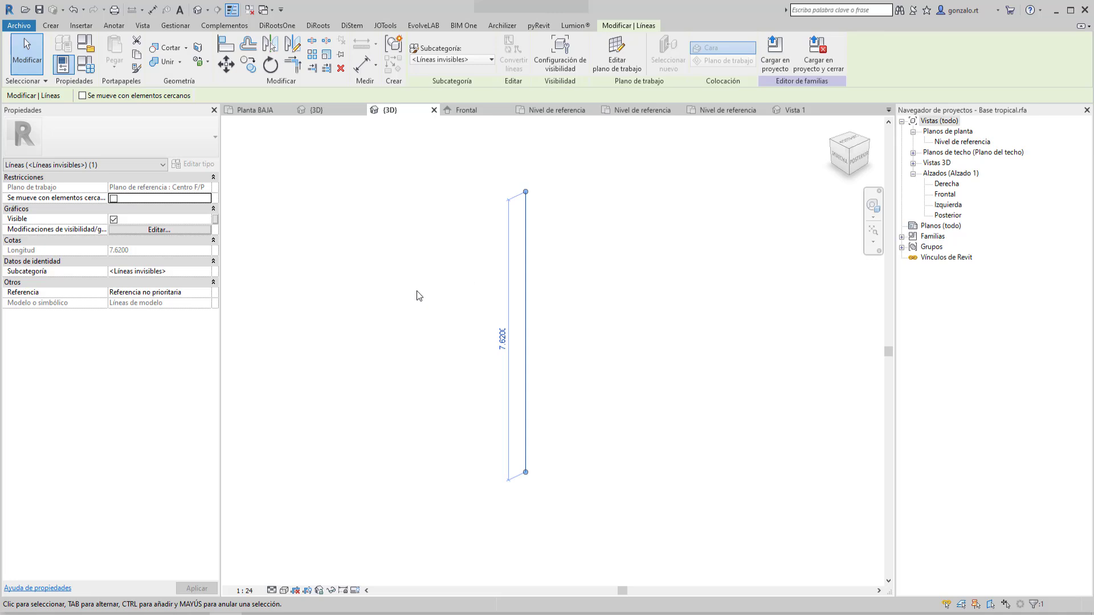
pyautogui.click(579, 300)
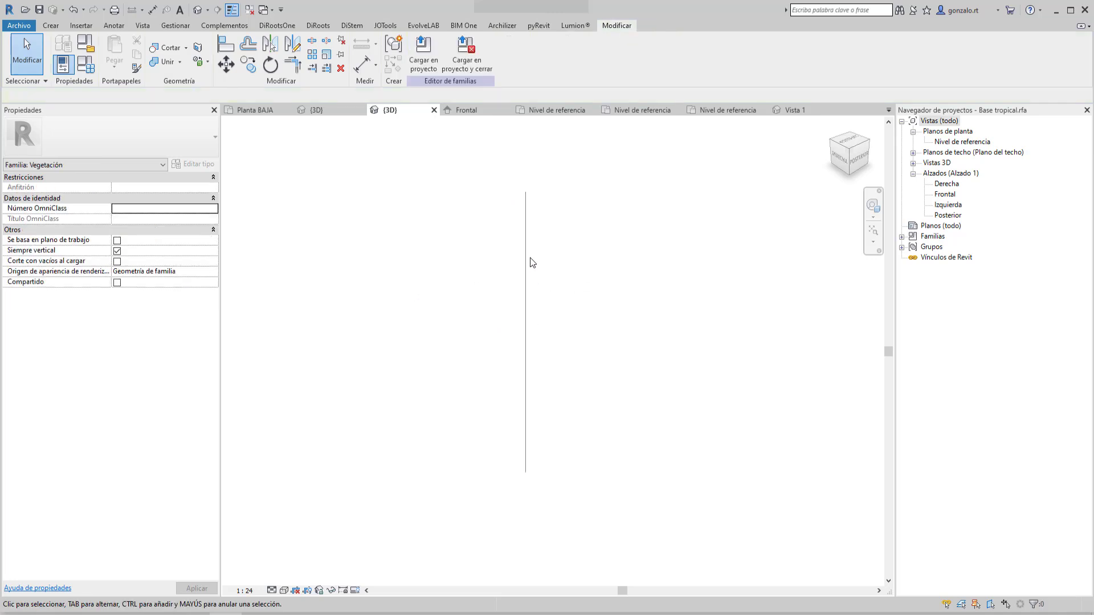
pyautogui.click(468, 111)
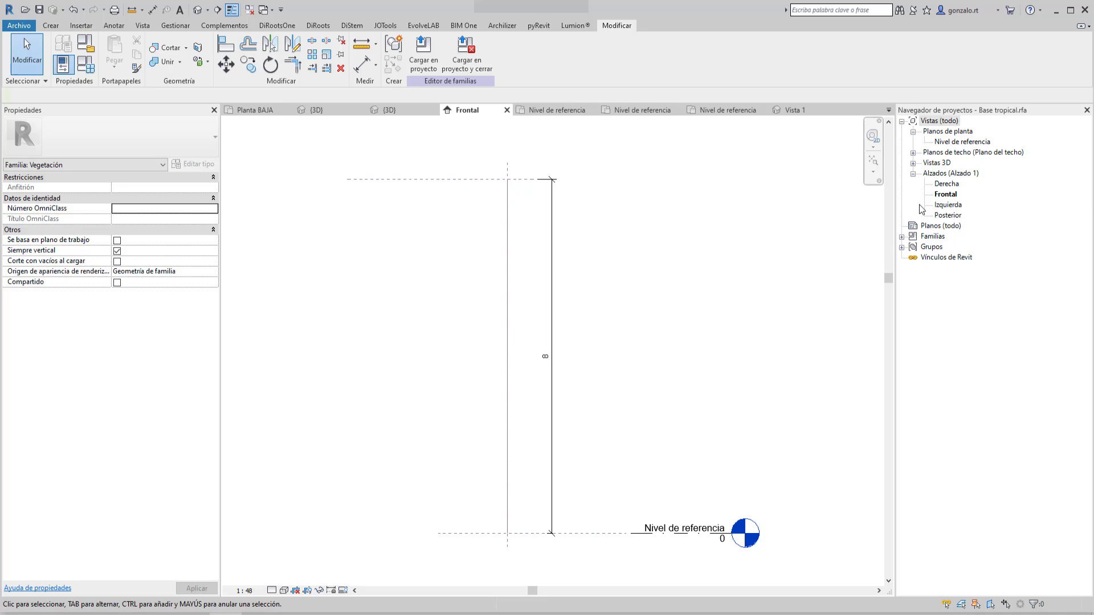
# Open the Nivel de referencia plan of the Base tropical family and temporarily isolate the category of the leaf lines.
pyautogui.doubleClick(950, 142)
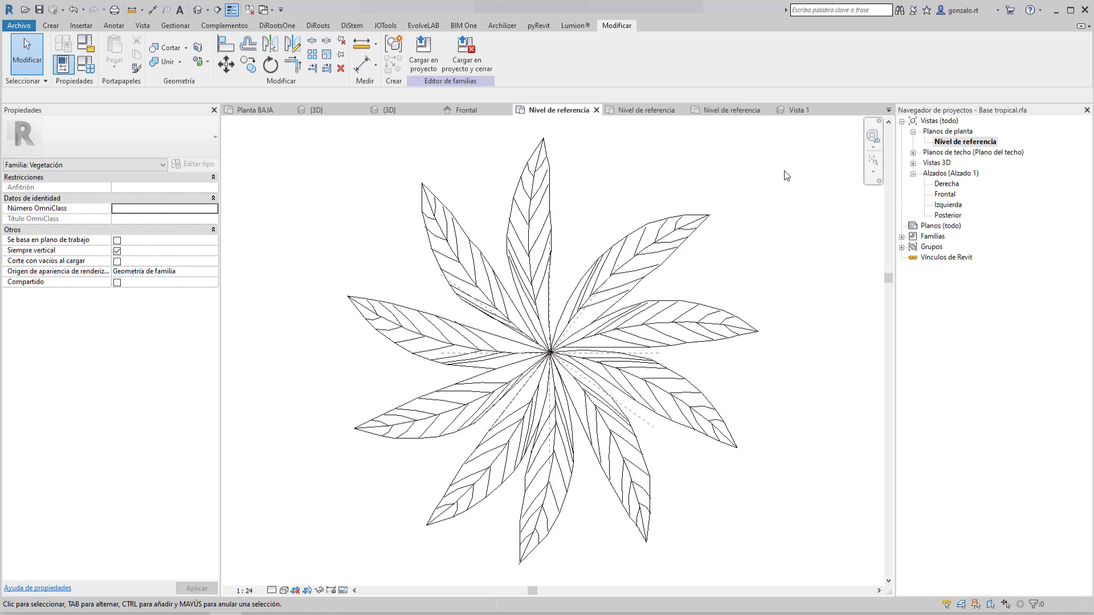
pyautogui.click(669, 261)
pyautogui.press('i')
pyautogui.press('c')
# Delete all the isolated leaf lines and reset the temporary isolation so the reference planes show again.
pyautogui.scroll(-1, 469, 382)
pyautogui.click(330, 207)
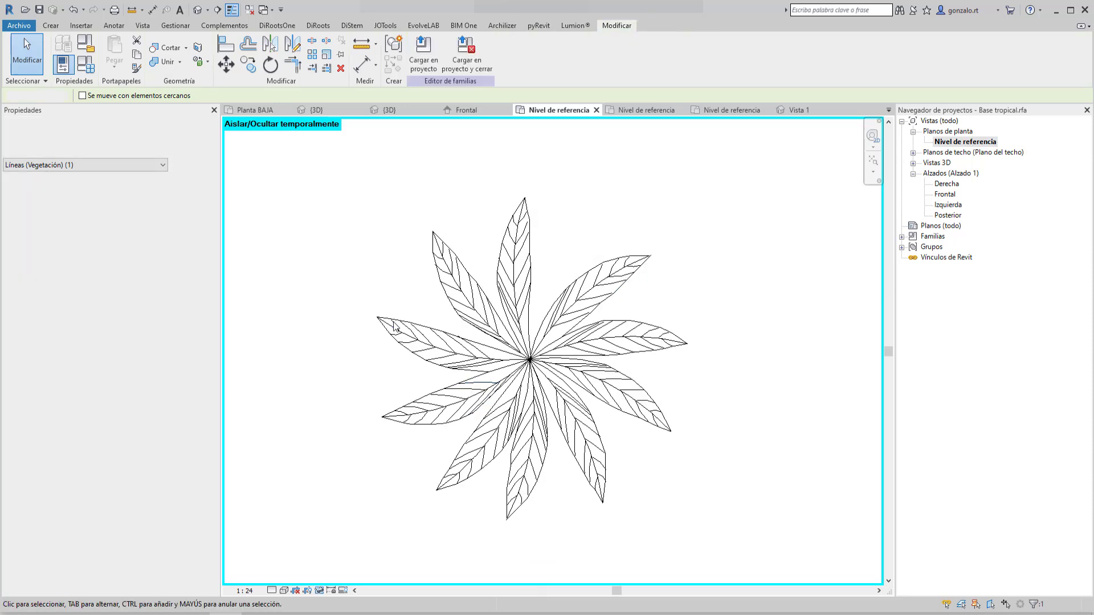
pyautogui.moveTo(321, 187); pyautogui.dragTo(705, 549)
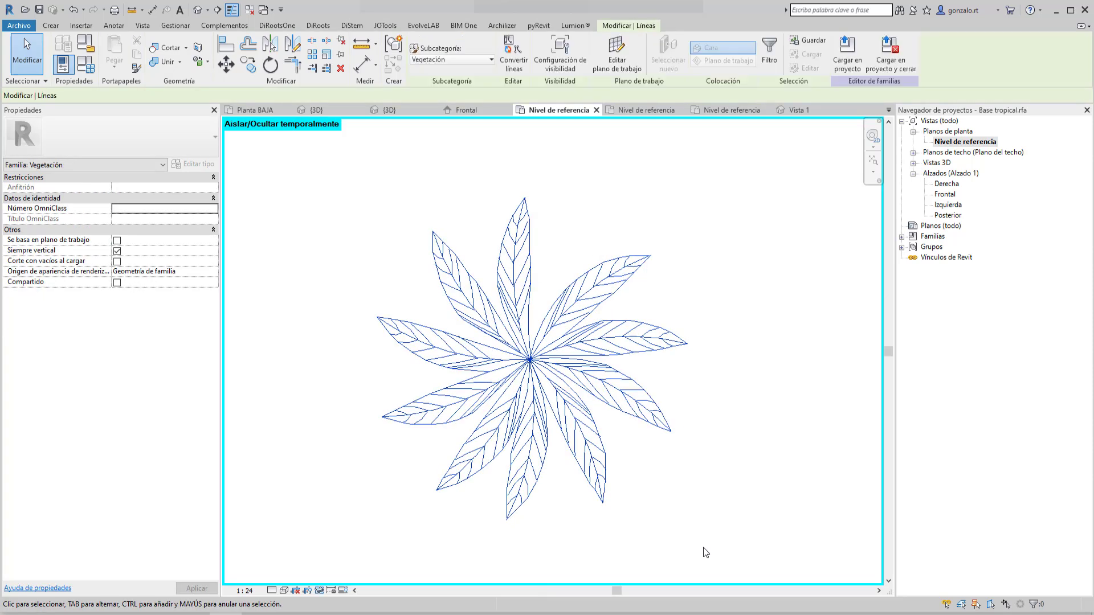
pyautogui.press('Delete')
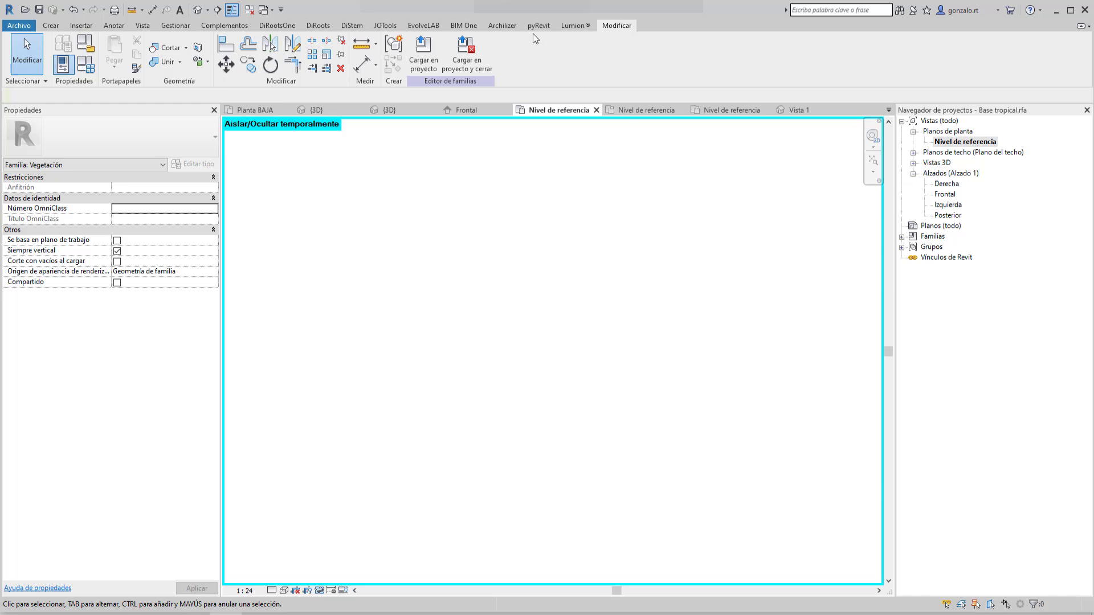
pyautogui.press('h')
pyautogui.press('r')
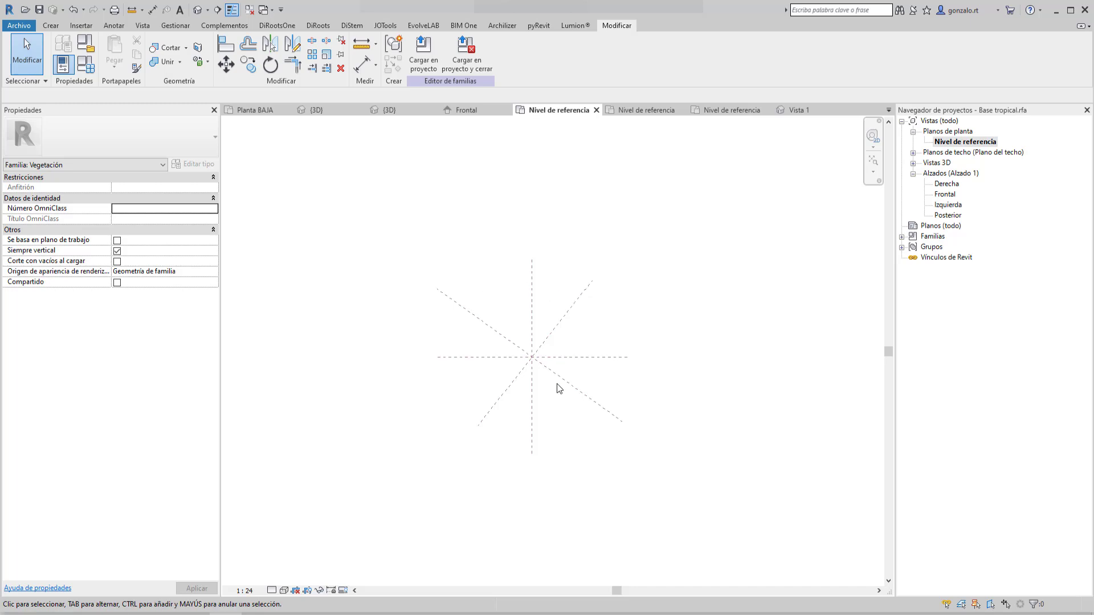
# Compare the Base tropical family's Frontal elevation with the deciduous tree in the project's Planta BAJA plan.
pyautogui.scroll(1, 591, 331)
pyautogui.doubleClick(945, 194)
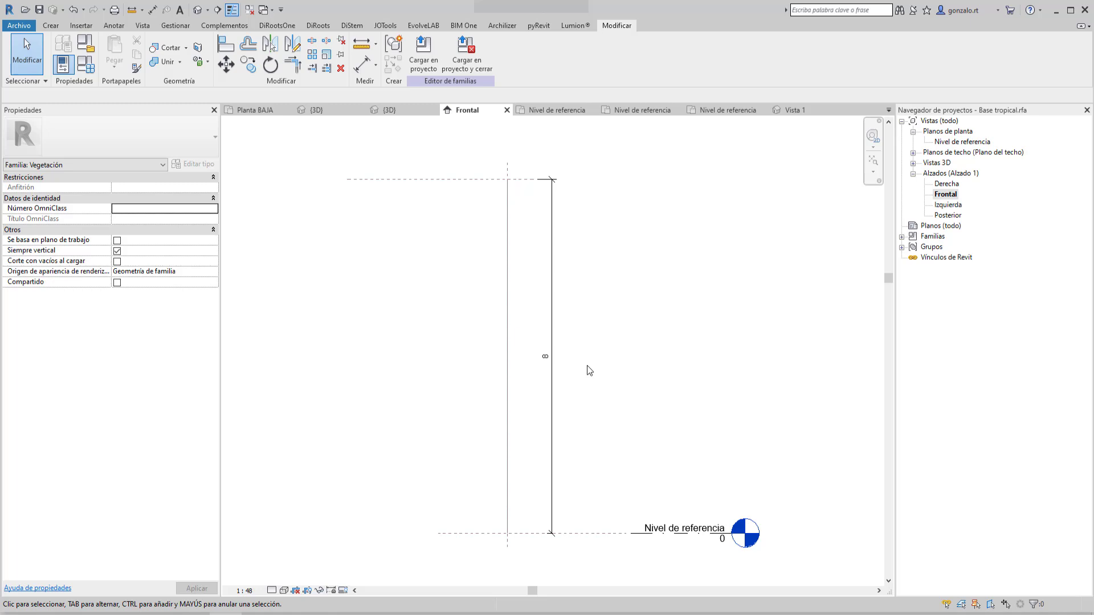
pyautogui.click(255, 110)
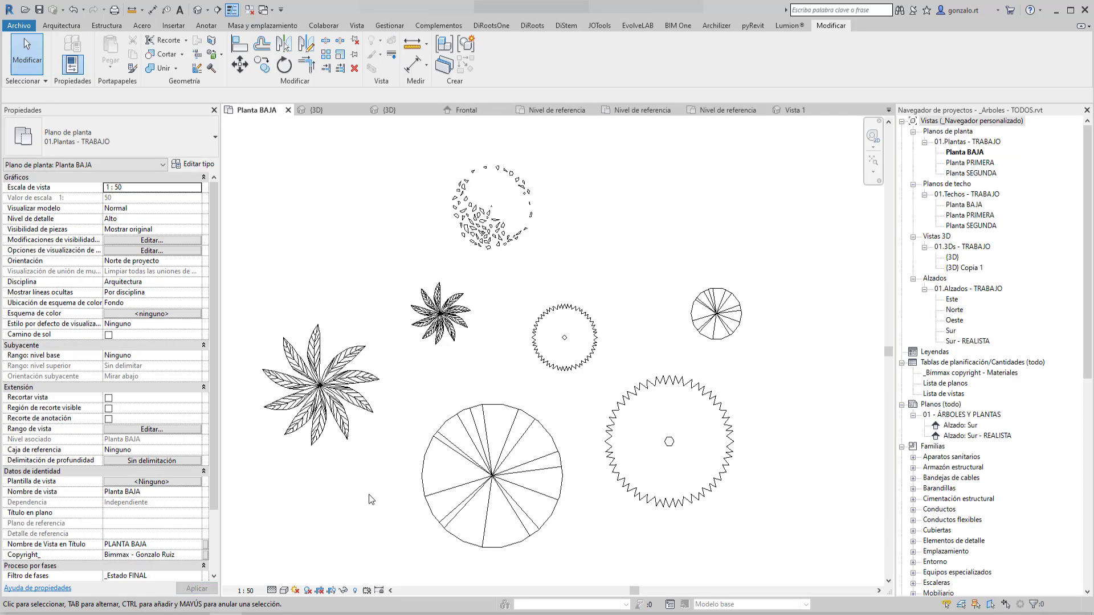
pyautogui.click(467, 487)
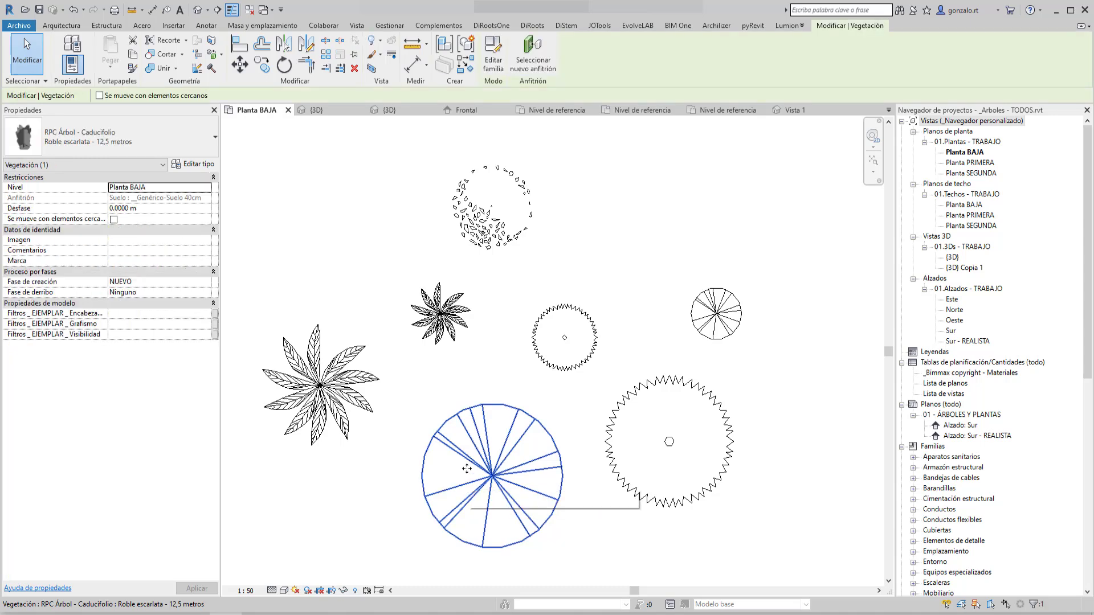
pyautogui.press('Escape')
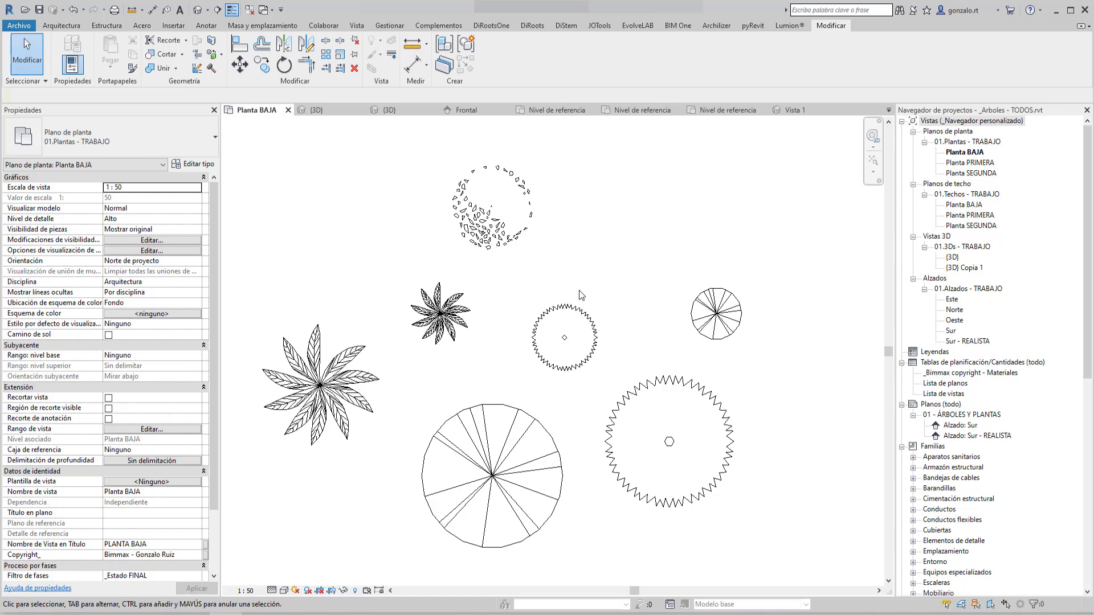
pyautogui.click(472, 112)
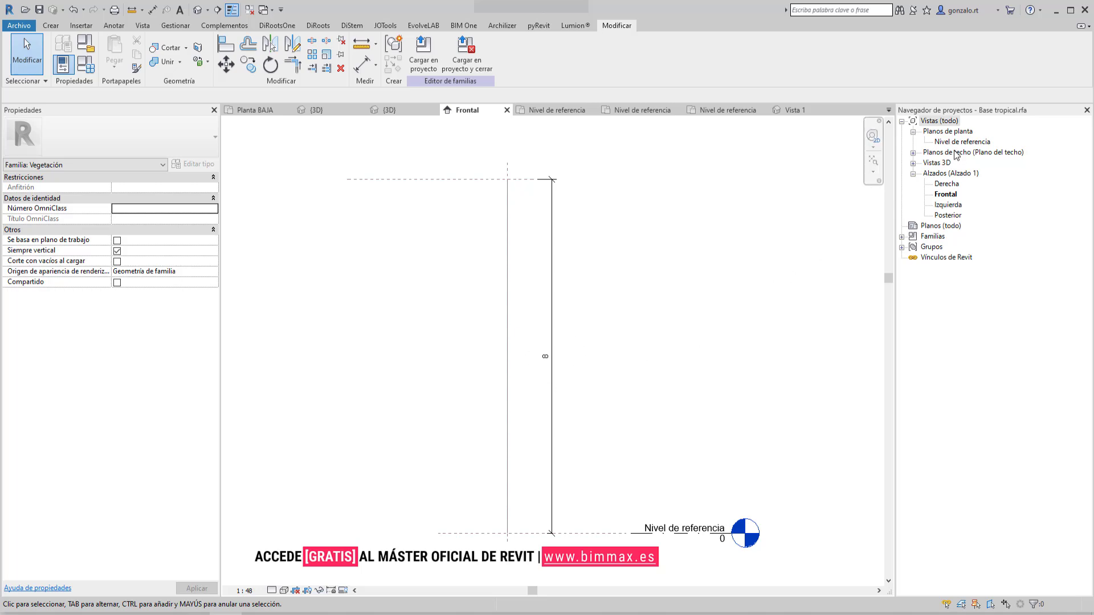
# Switch to the Planta baja view of the Planta y alzado family and check its detail level options.
pyautogui.hotkey('ctrl', 'Tab')
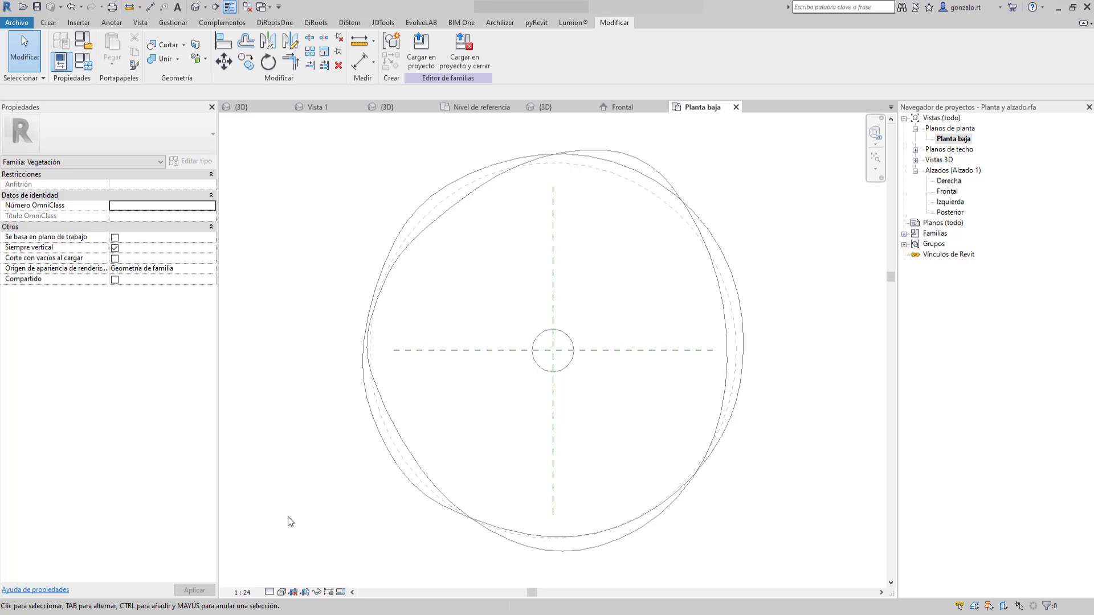
pyautogui.click(270, 593)
pyautogui.click(269, 593)
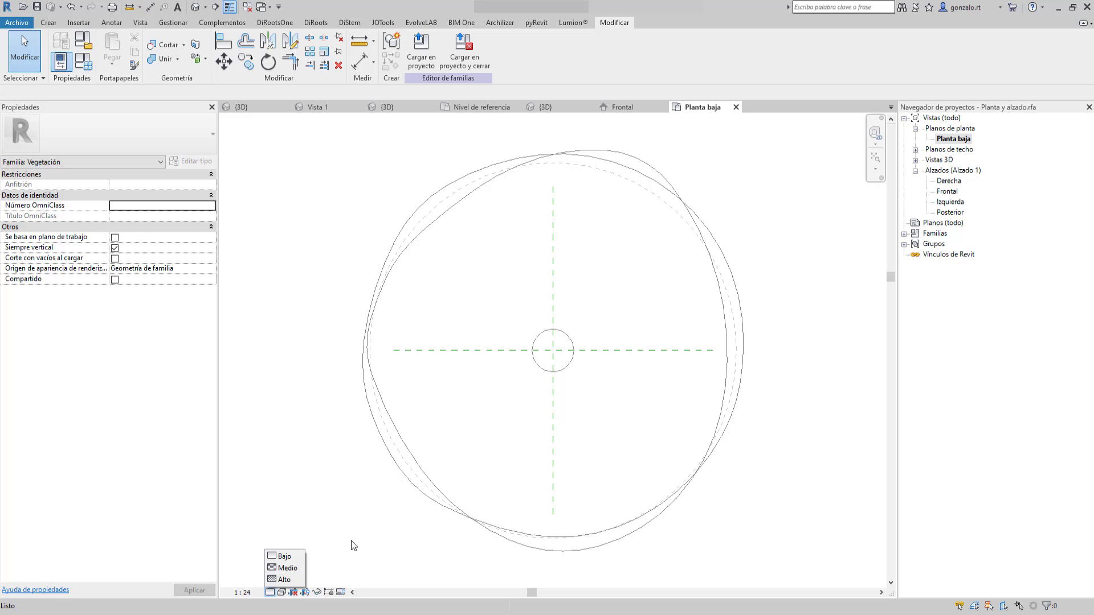
pyautogui.click(338, 516)
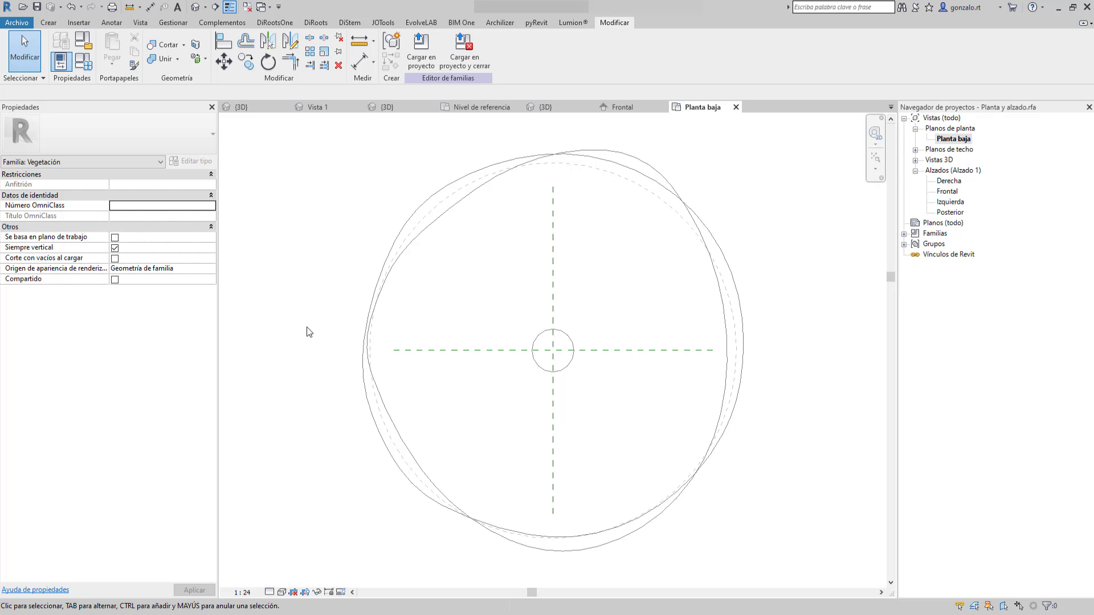
# Review the object styles of the Vegetación subcategories for the tree's crown and trunk in plan.
pyautogui.press('o')
pyautogui.press('s')
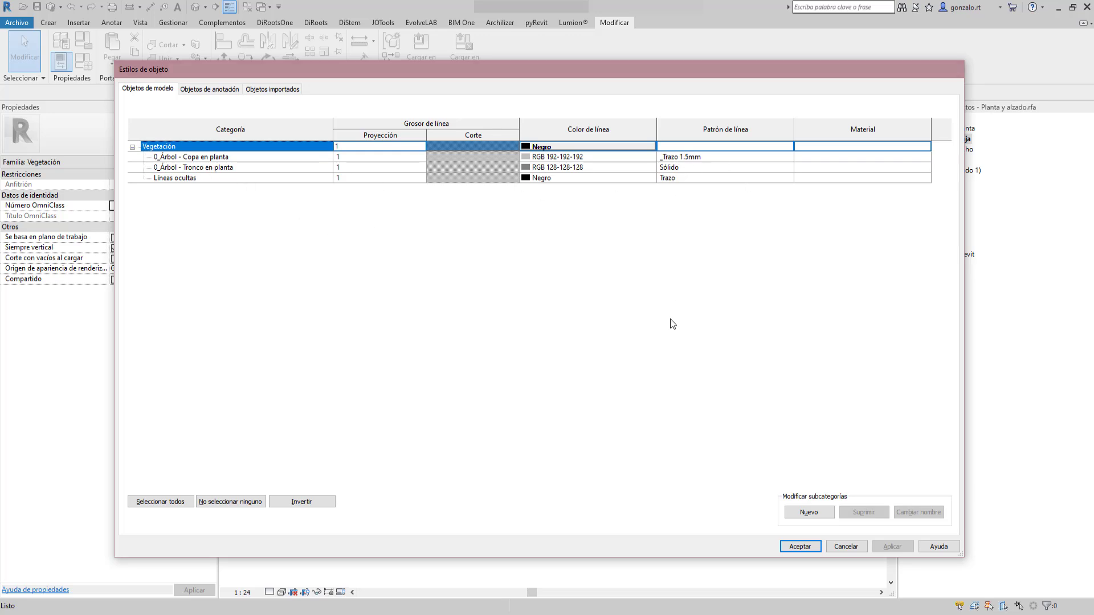
pyautogui.press('Return')
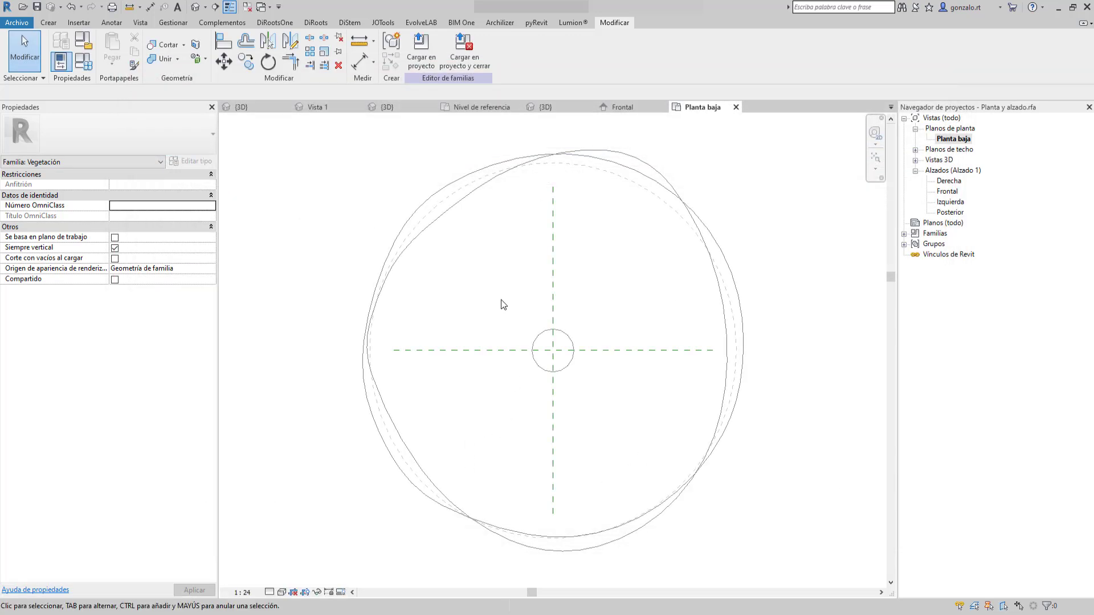
# Check at which detail levels the central trunk circle is set to be visible.
pyautogui.moveTo(500, 299); pyautogui.dragTo(618, 431)
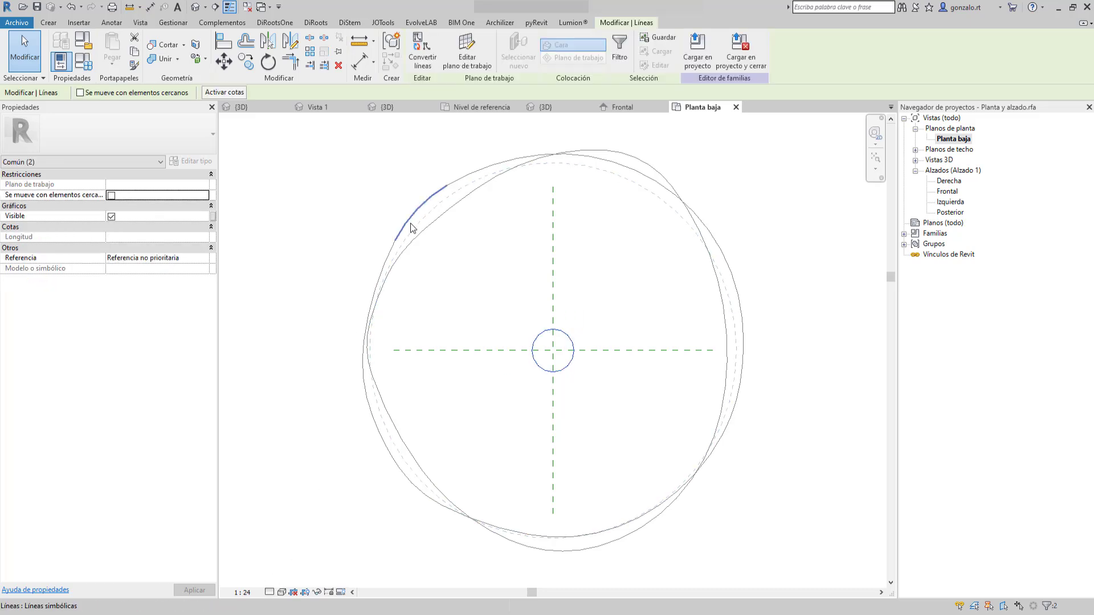
pyautogui.click(557, 60)
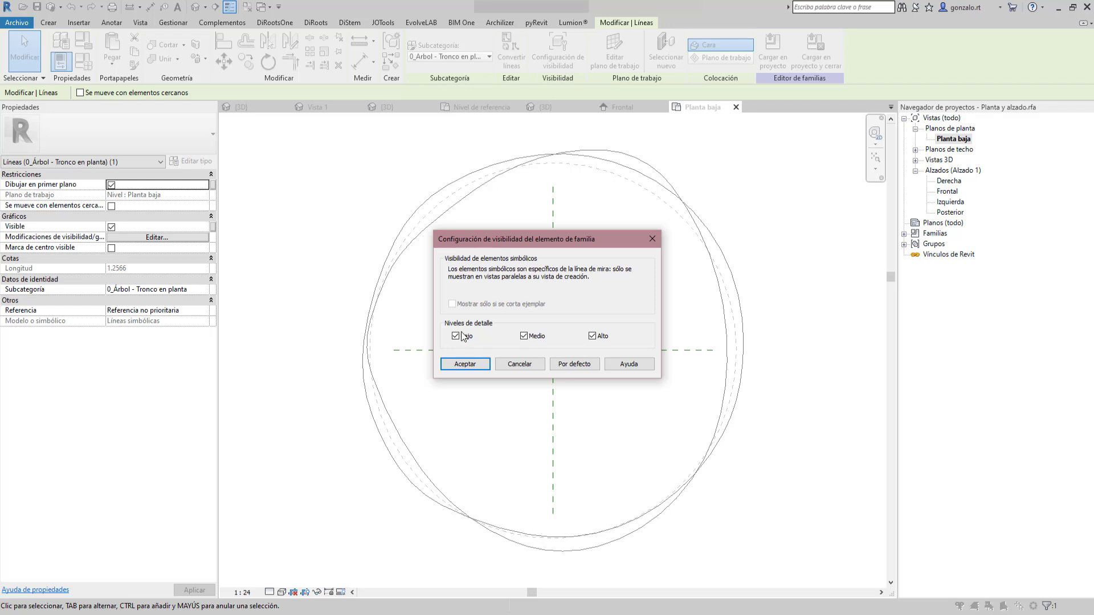
pyautogui.press('Return')
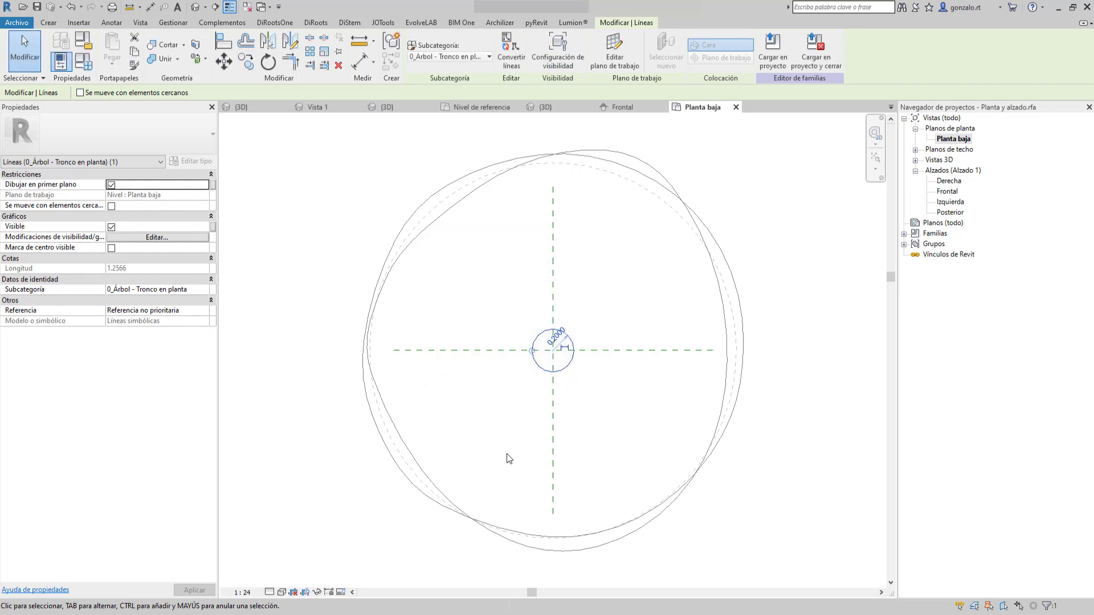
pyautogui.click(496, 457)
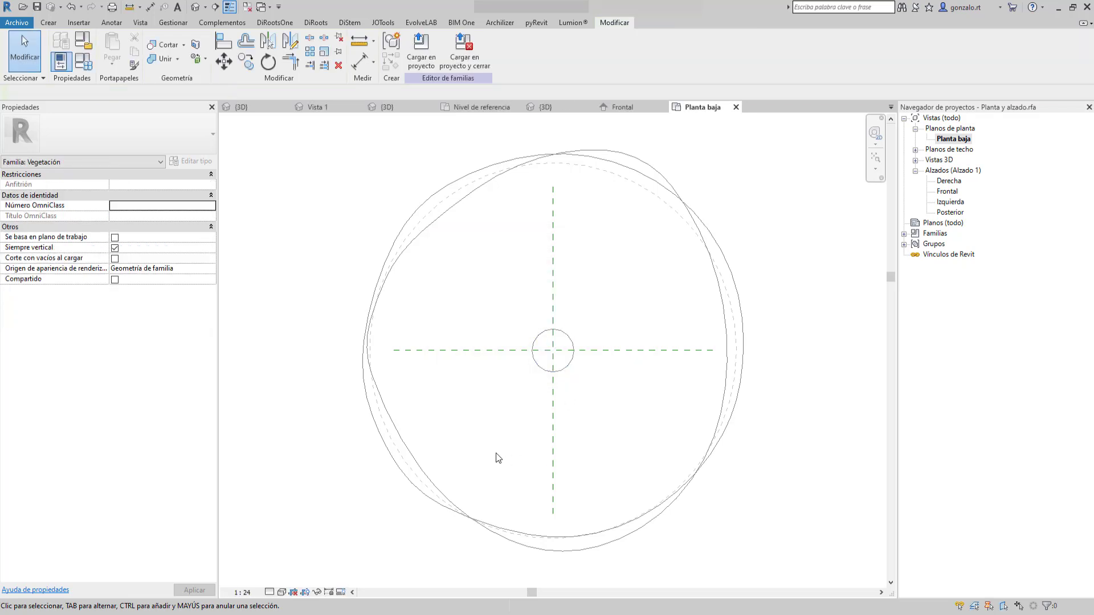
# Check the detail level visibility settings of the dashed crown circle and leave them as they are.
pyautogui.click(398, 454)
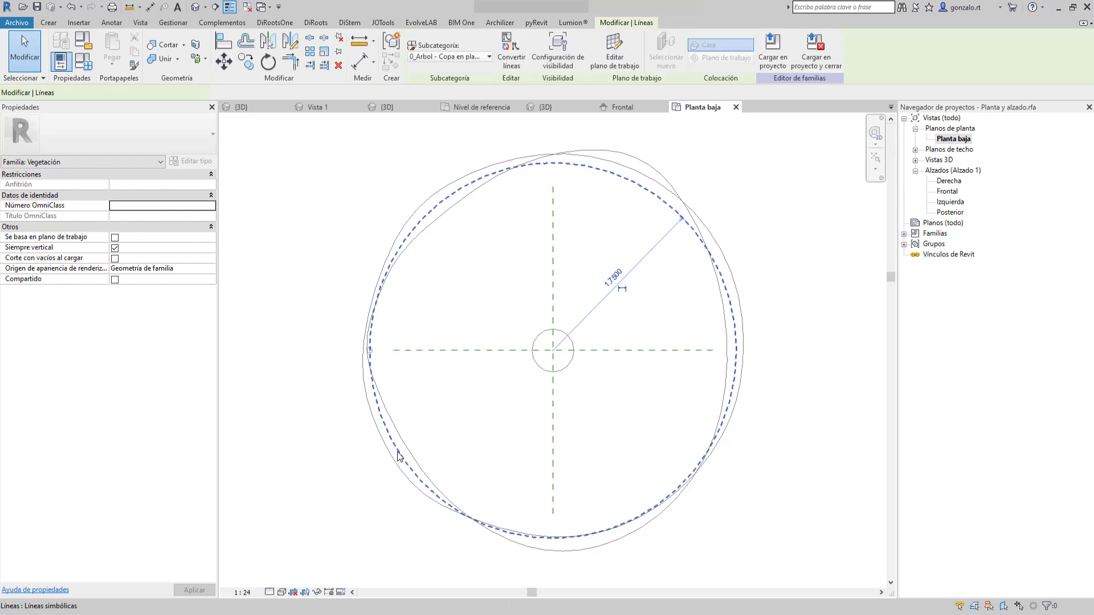
pyautogui.click(558, 57)
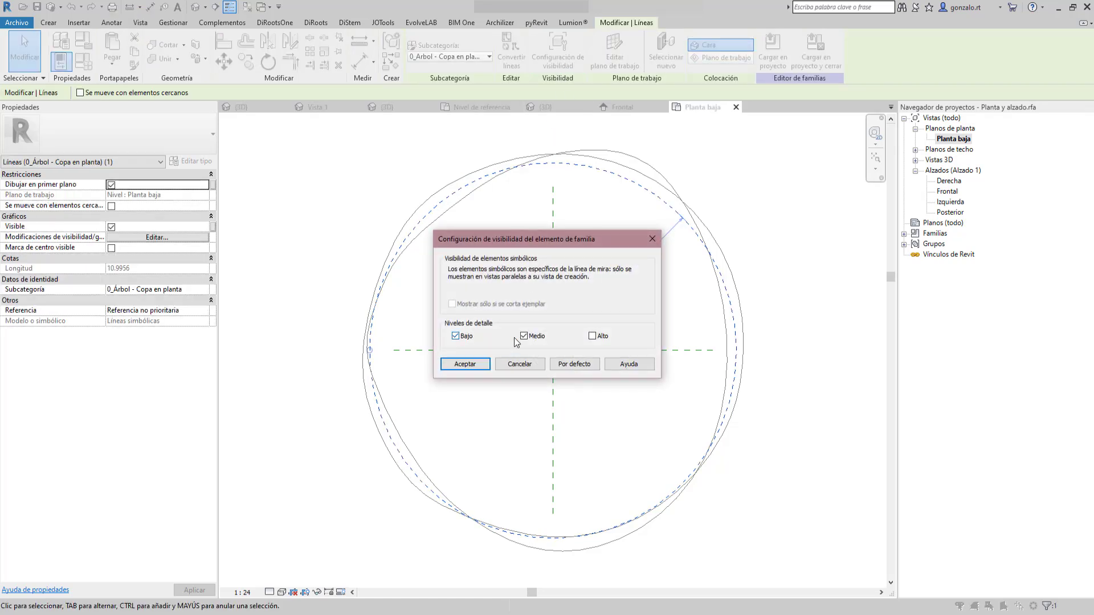
pyautogui.press('Escape')
pyautogui.click(354, 397)
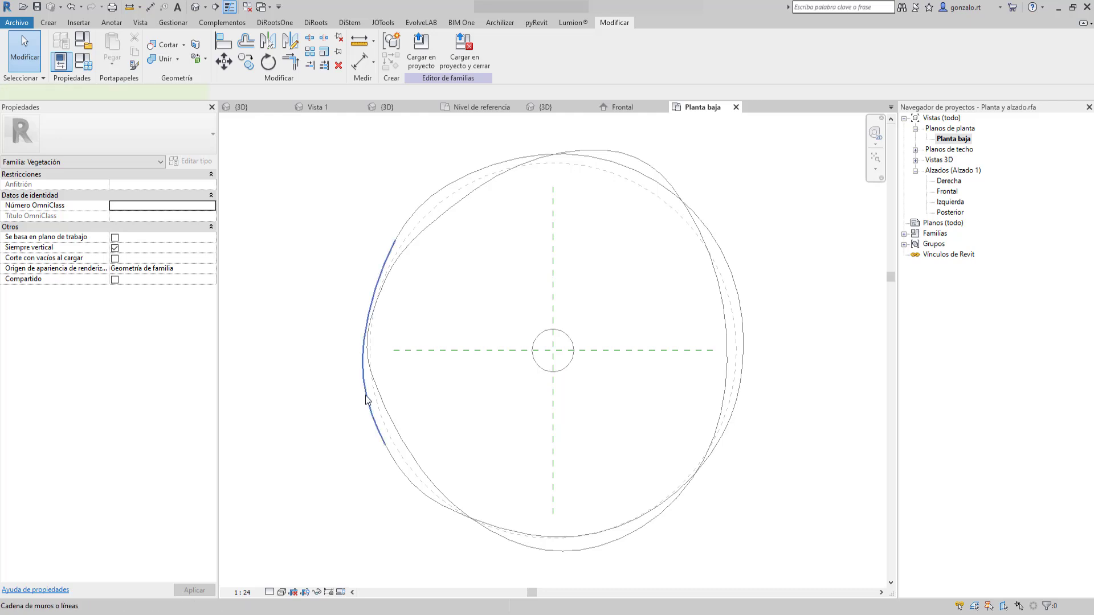
# Check at which detail levels the irregular crown outline of the tree is visible, leaving the settings unchanged.
pyautogui.click(365, 399)
pyautogui.click(558, 57)
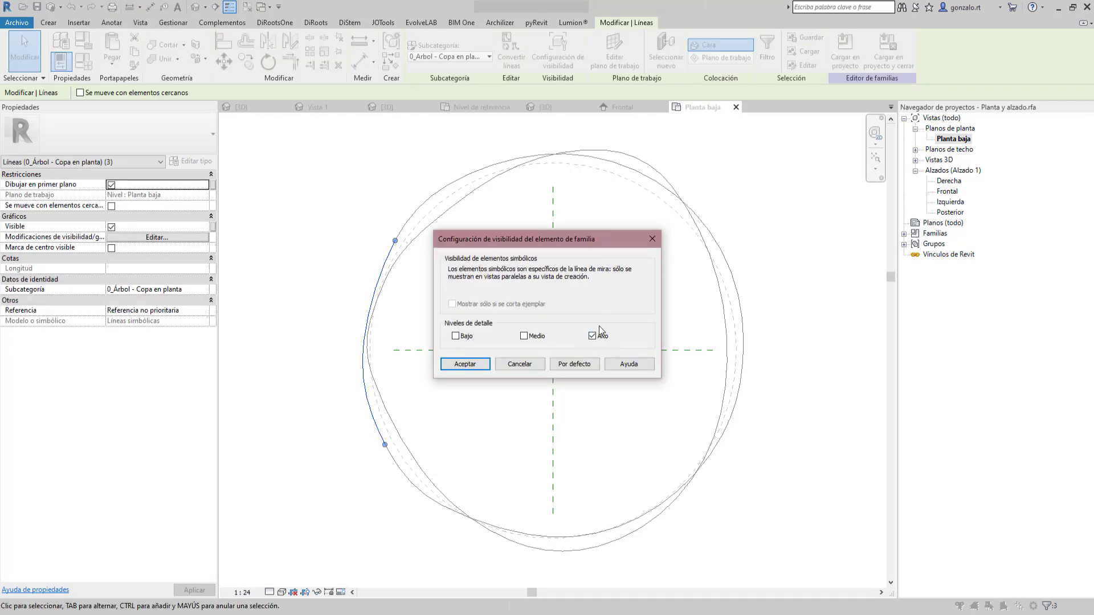
pyautogui.press('Return')
pyautogui.click(488, 463)
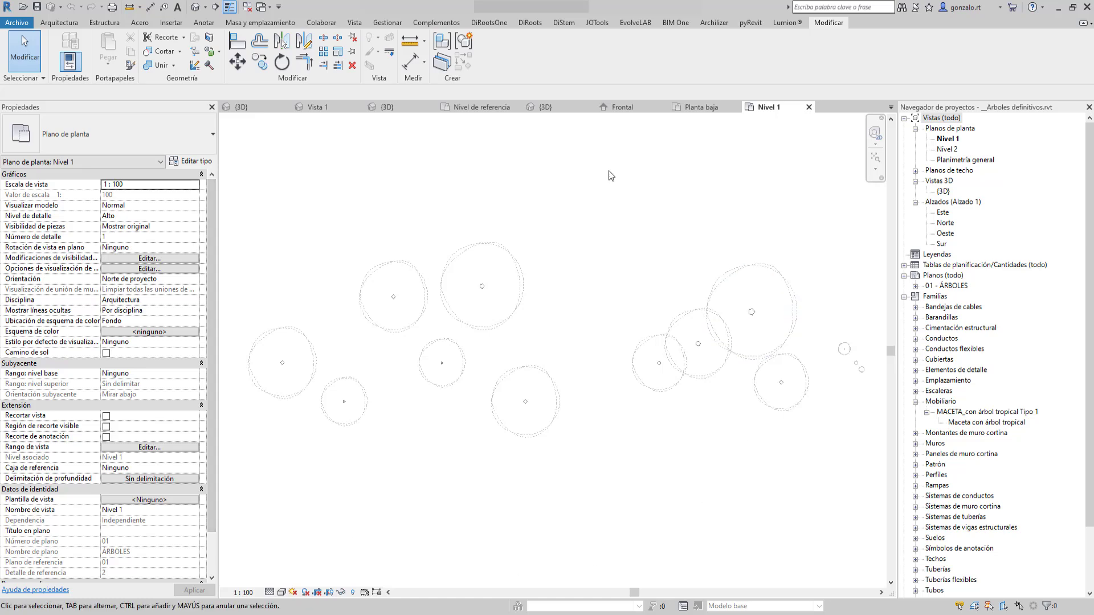
# Compare the trees in the Nivel 1 plan at Medio and Bajo detail levels, and inspect the large tree's instance properties.
pyautogui.scroll(-3, 565, 465)
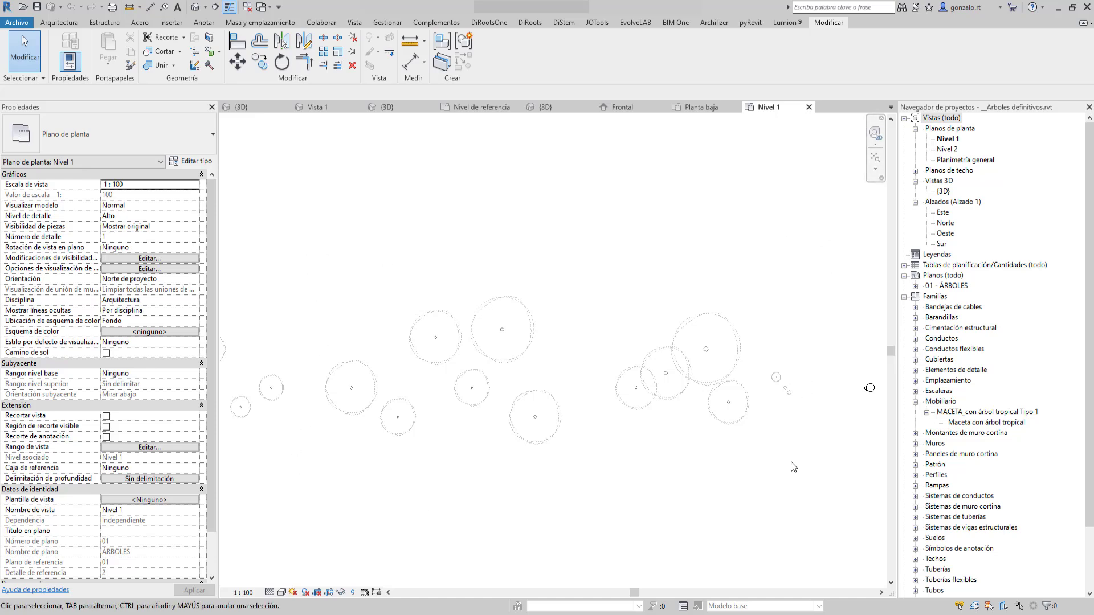
pyautogui.click(276, 592)
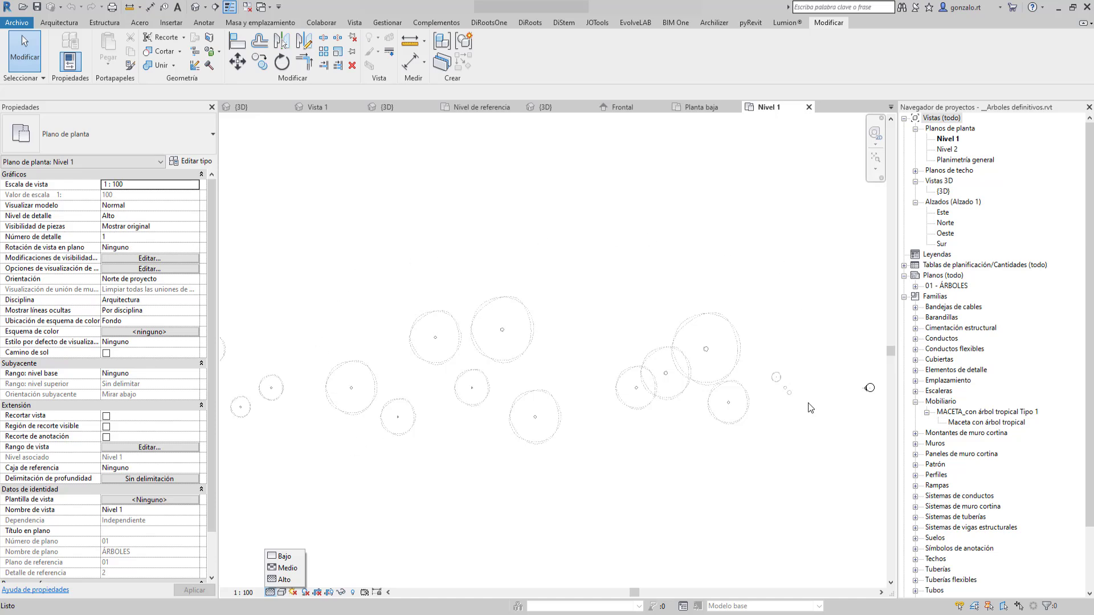
pyautogui.click(283, 570)
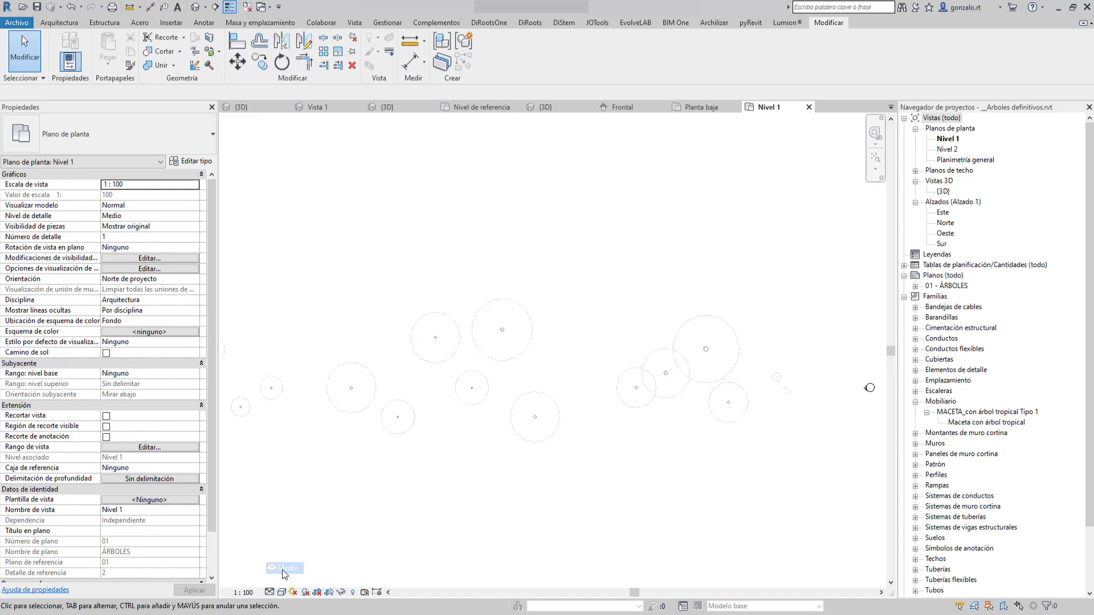
pyautogui.click(270, 593)
pyautogui.click(275, 561)
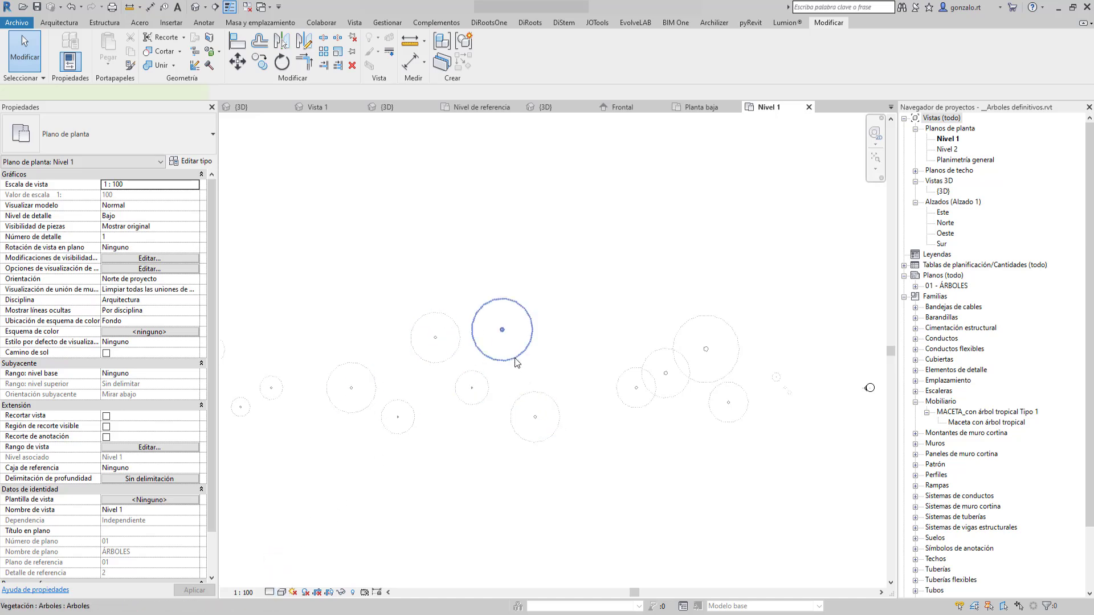
pyautogui.click(501, 326)
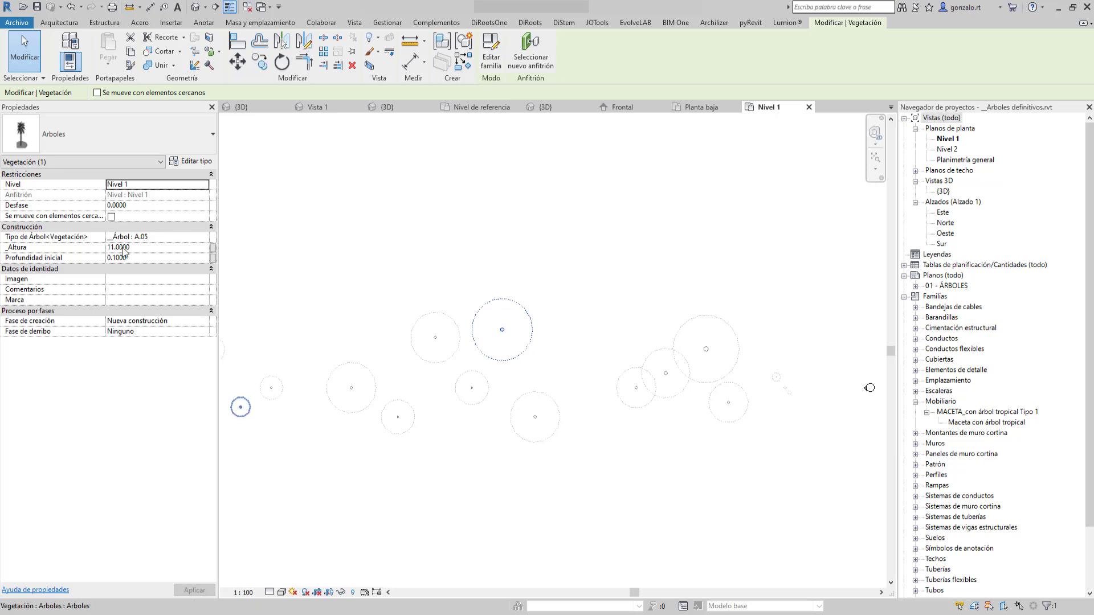
pyautogui.click(608, 498)
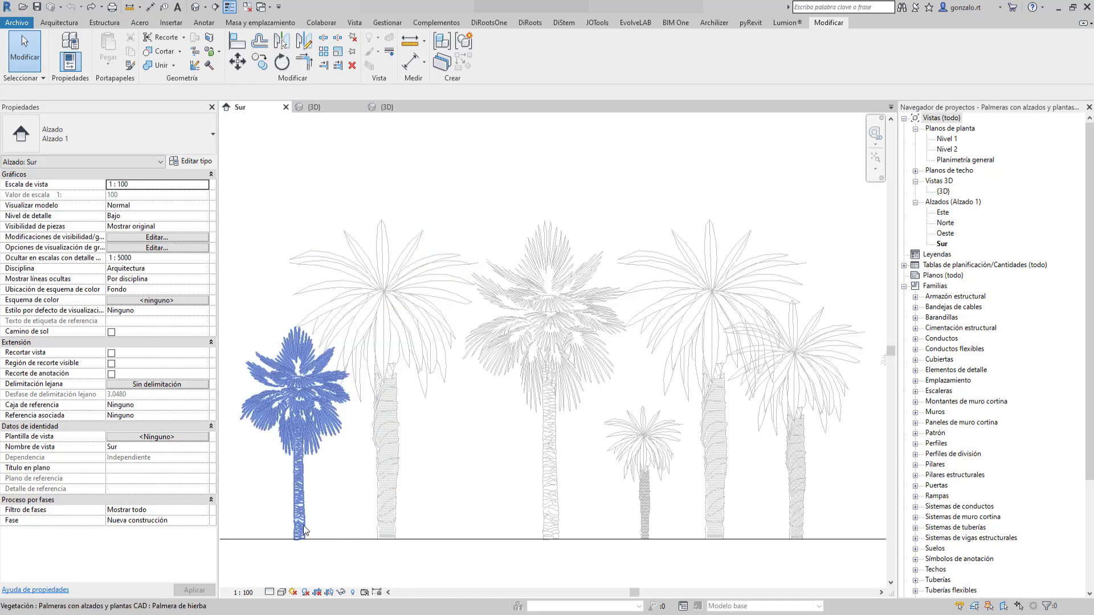
# Inspect the family types and nested elevation and plan parameters of two palms in the Sur elevation.
pyautogui.click(391, 489)
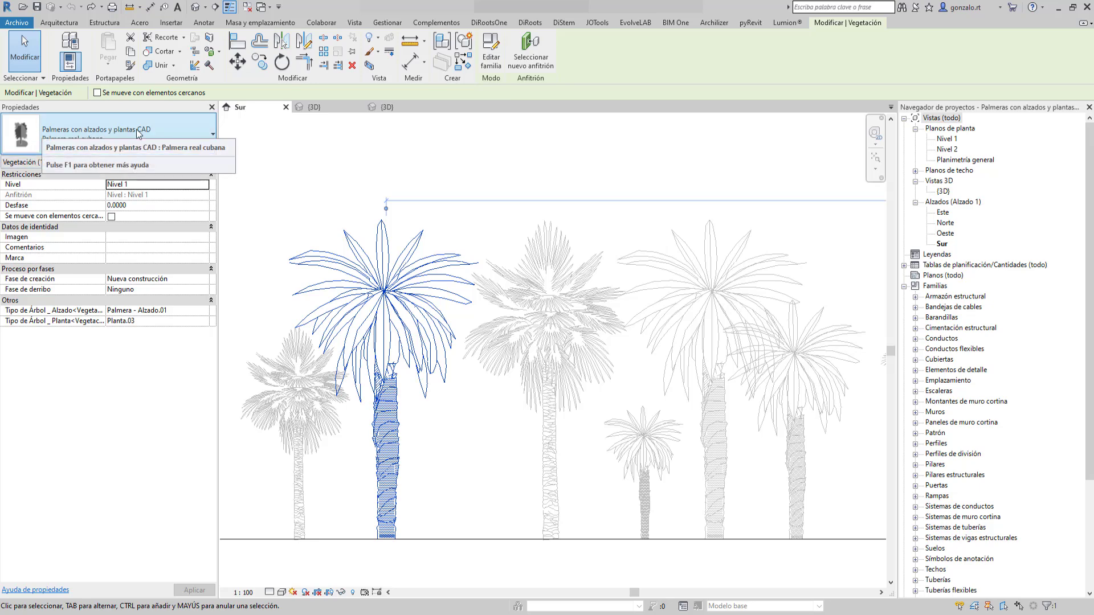
pyautogui.press('Escape')
pyautogui.click(659, 436)
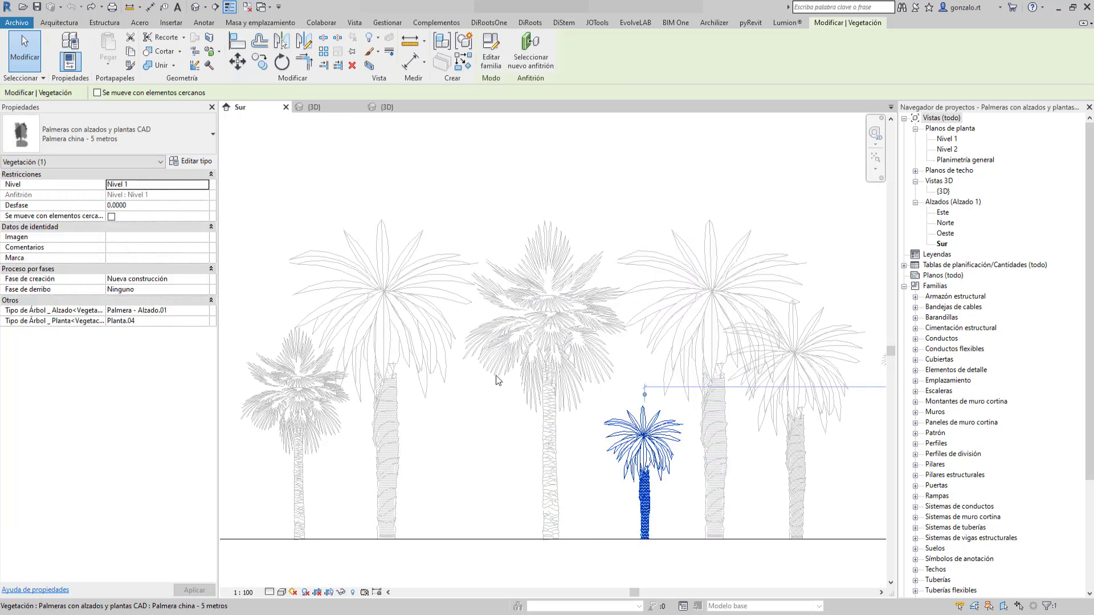
pyautogui.press('Escape')
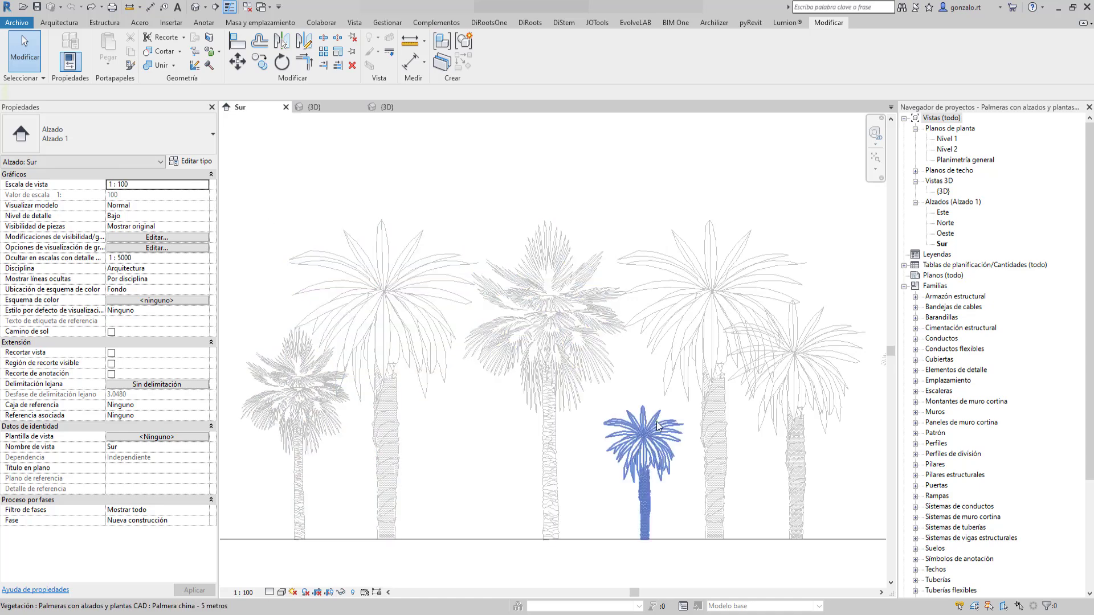
# Open the nested Palmera - Alzado.01 family from the Palmeras con alzados y plantas CAD family and show its Frontal elevation.
pyautogui.click(341, 111)
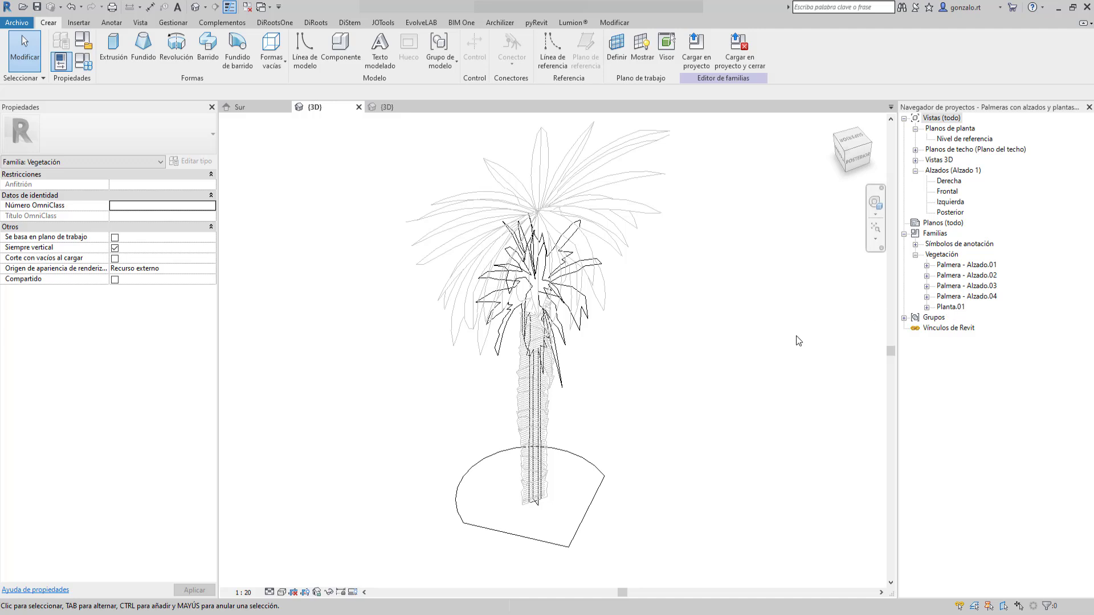
pyautogui.rightClick(956, 263)
pyautogui.click(988, 314)
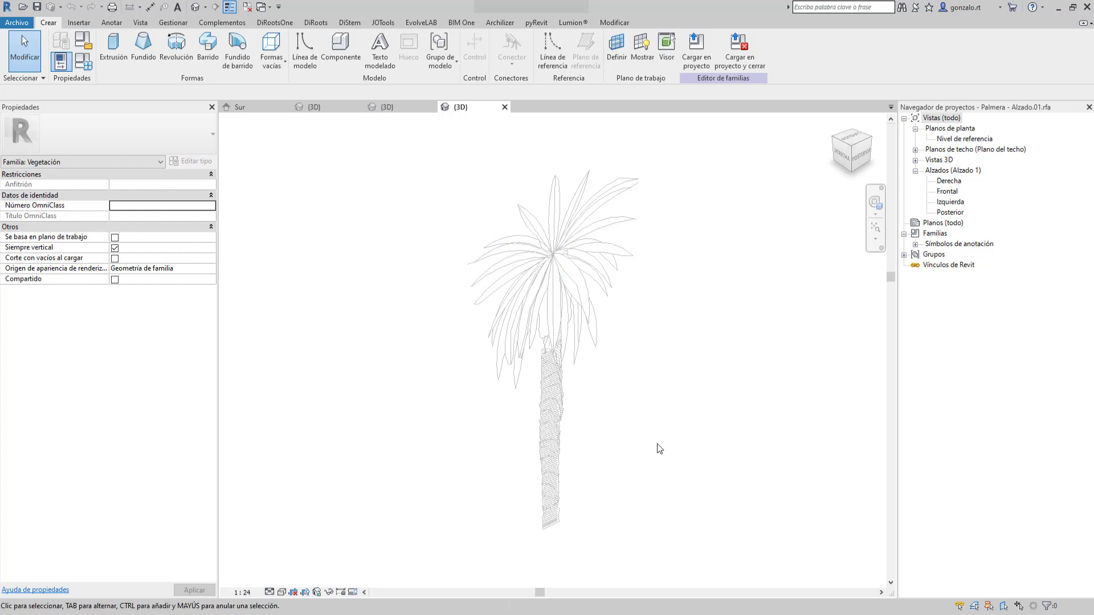
pyautogui.doubleClick(949, 192)
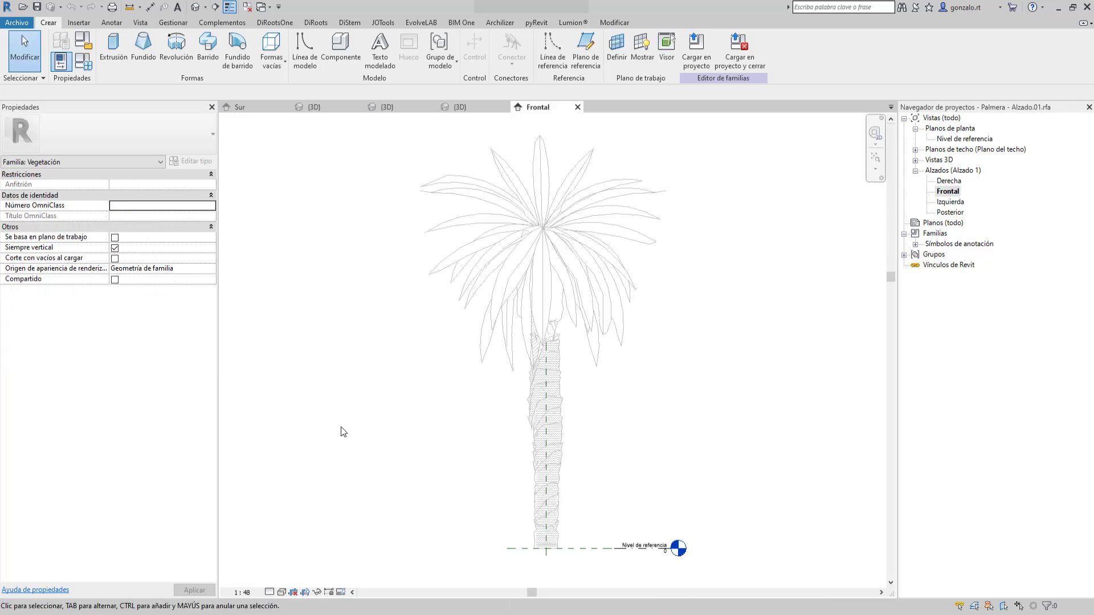
# Review the CAD import options and check the subcategory assigned to one of the palm's leaf lines.
pyautogui.click(80, 25)
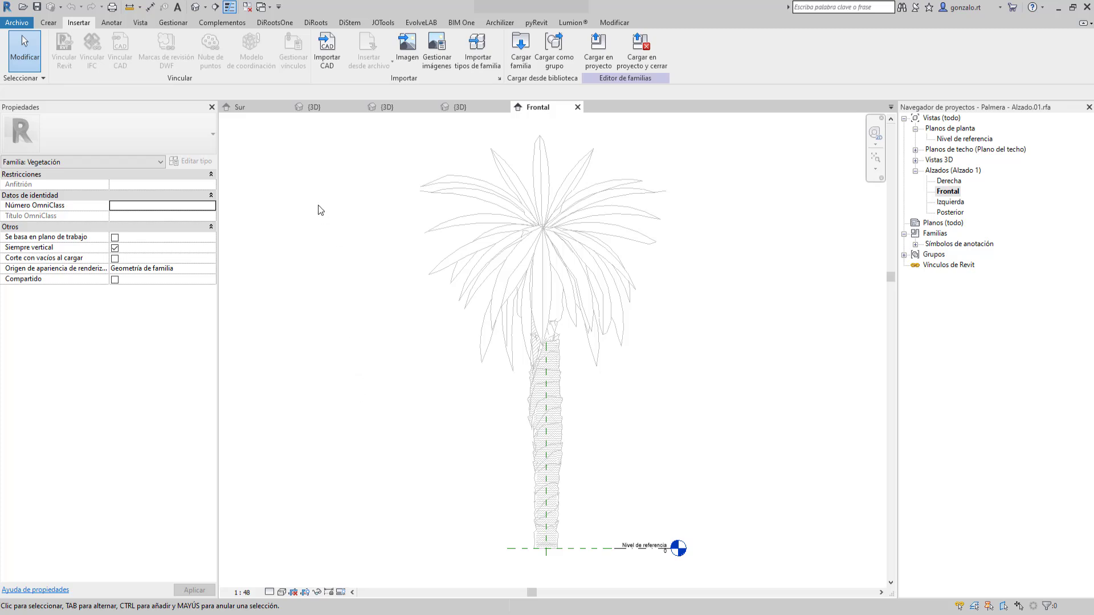
pyautogui.click(468, 223)
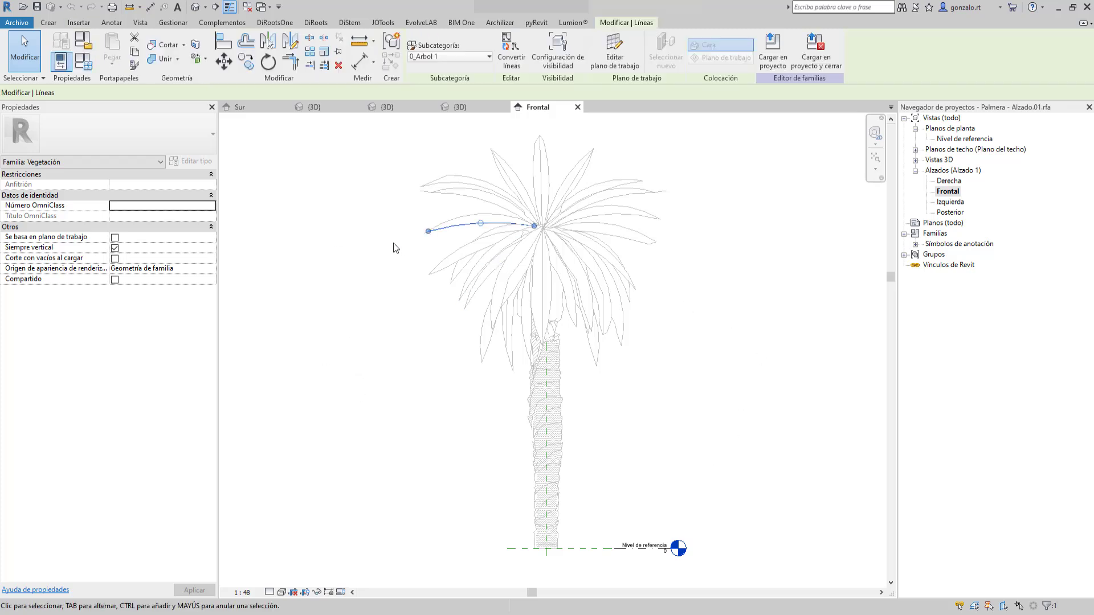
pyautogui.click(356, 229)
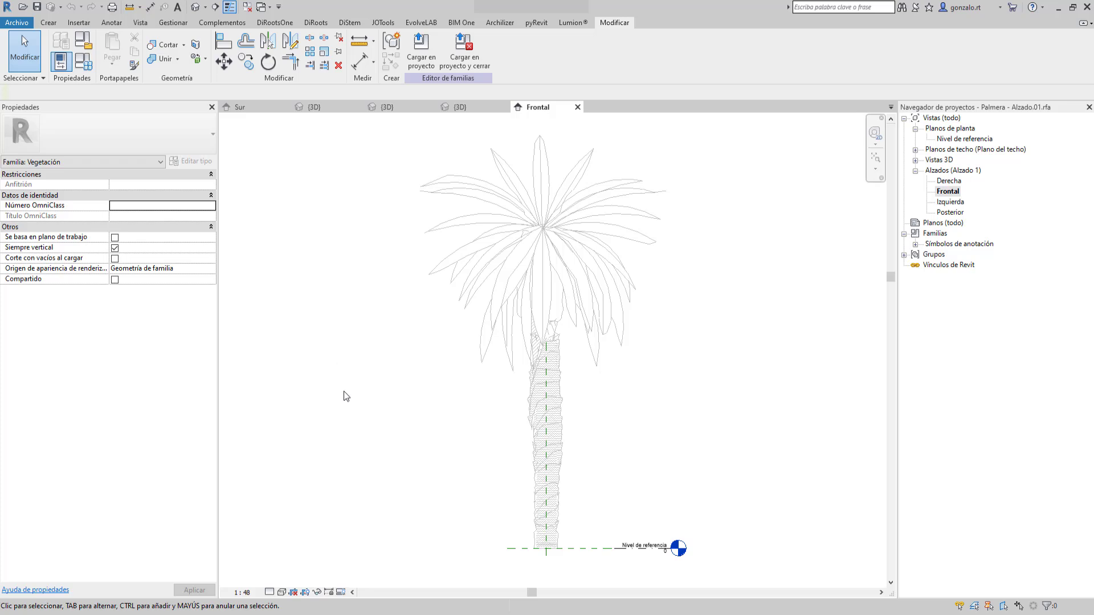
# Examine the flat palm linework of Palmera - Alzado.01 in its 3D view from the rear and the side.
pyautogui.doubleClick(948, 162)
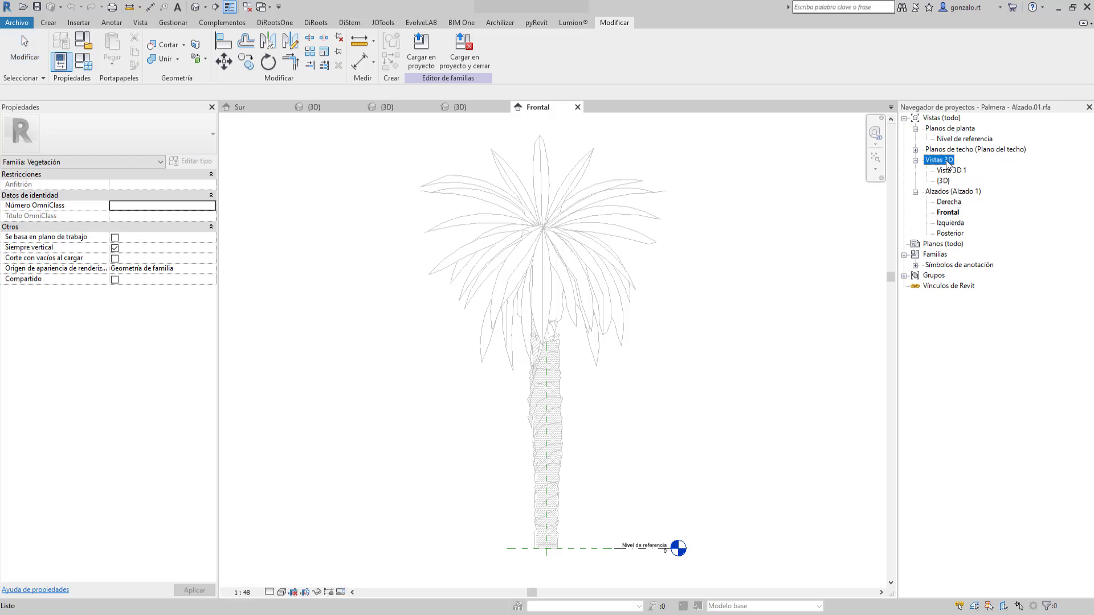
pyautogui.click(460, 107)
pyautogui.keyDown('shift'); pyautogui.moveTo(359, 489); pyautogui.dragTo(308, 496, button='middle'); pyautogui.keyUp('shift')
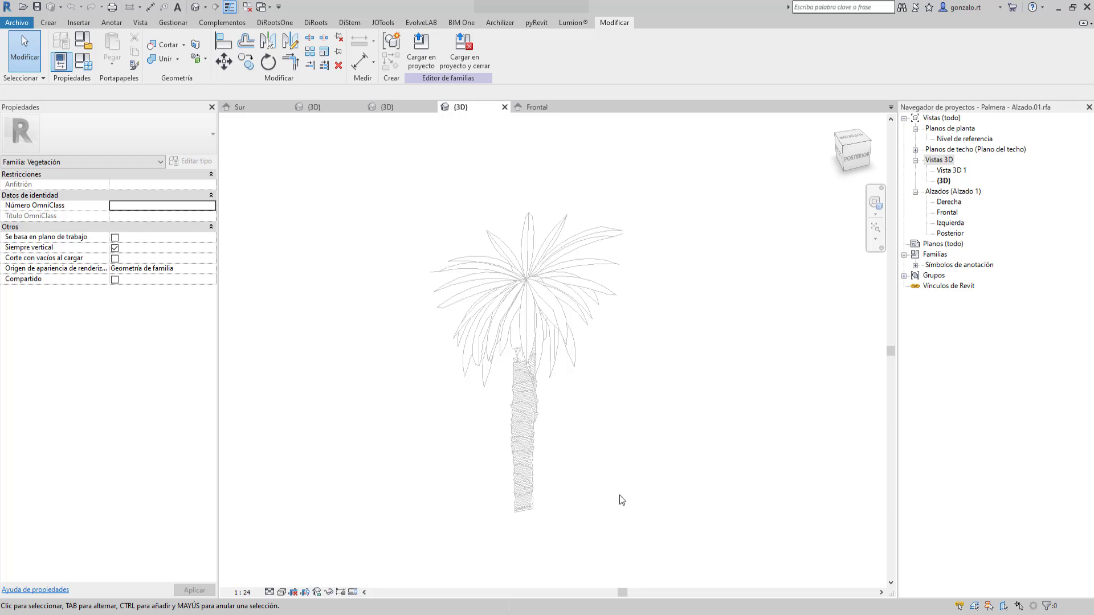
pyautogui.keyDown('shift'); pyautogui.moveTo(700, 507); pyautogui.dragTo(668, 433, button='middle'); pyautogui.keyUp('shift')
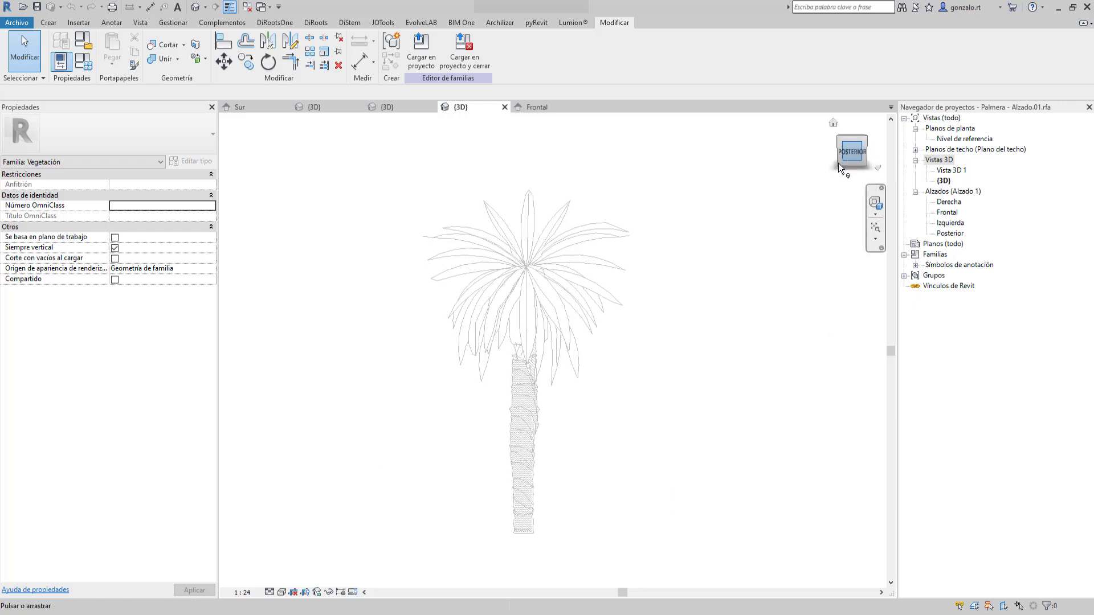
pyautogui.keyDown('shift'); pyautogui.moveTo(290, 441); pyautogui.dragTo(521, 461, button='middle'); pyautogui.keyUp('shift')
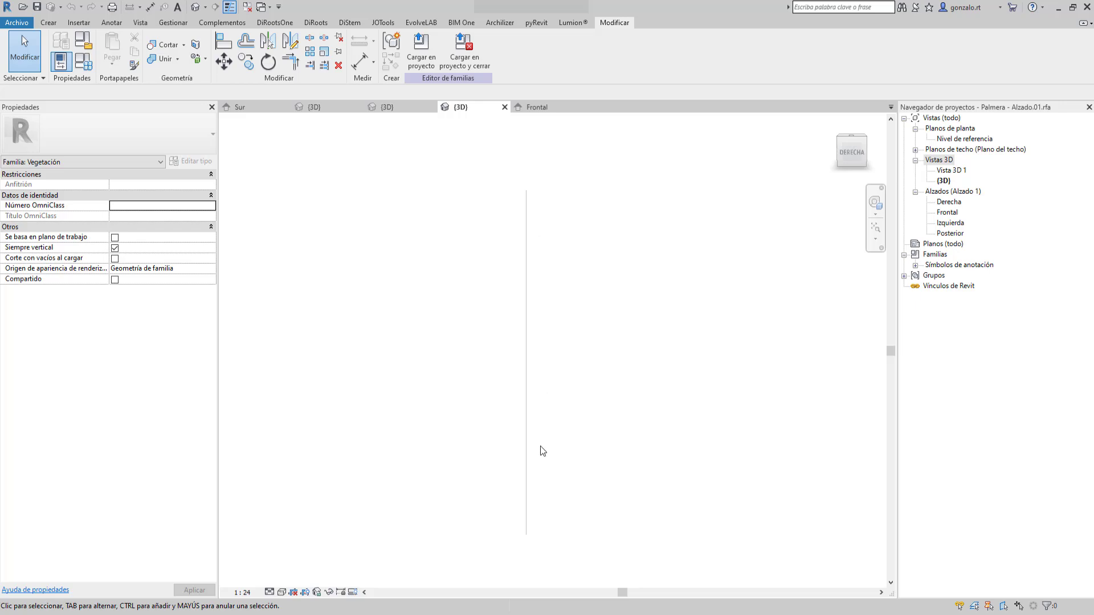
pyautogui.keyDown('shift'); pyautogui.moveTo(551, 536); pyautogui.dragTo(467, 515, button='middle'); pyautogui.keyUp('shift')
pyautogui.scroll(-1, 468, 514)
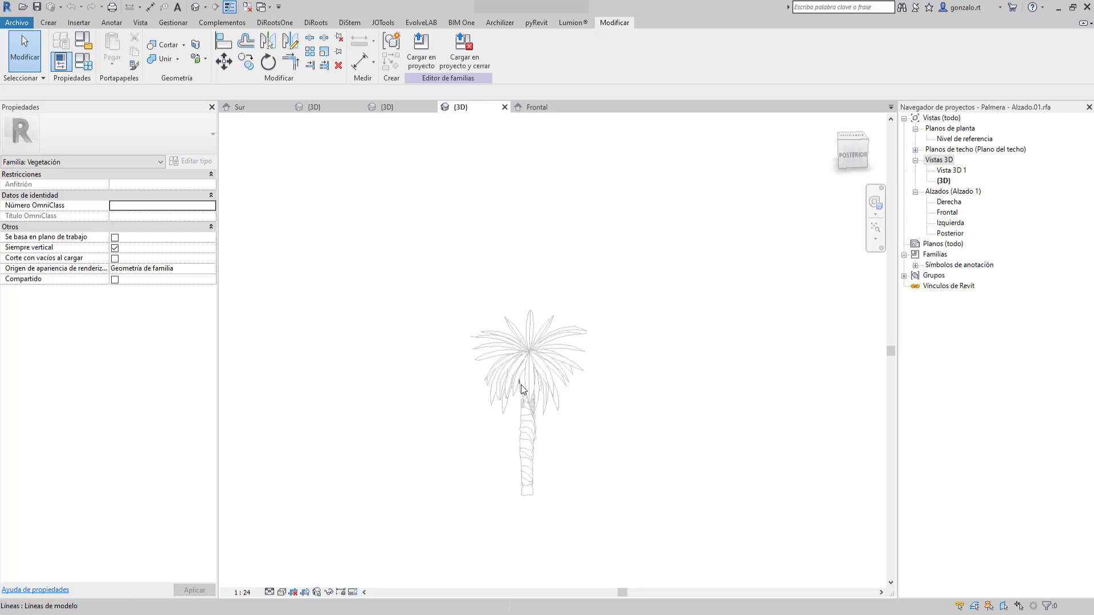
# Turn off Izquierda/Derecha visibility for all the palm's model lines, leaving Frontal/Posterior enabled.
pyautogui.moveTo(426, 229); pyautogui.dragTo(637, 534)
pyautogui.click(558, 48)
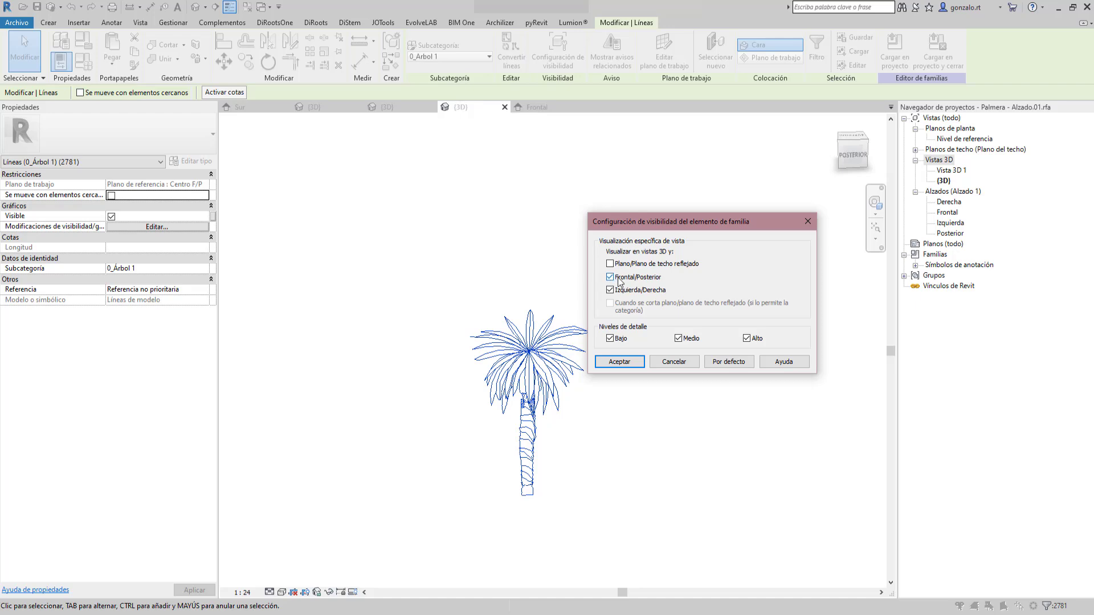
pyautogui.click(610, 290)
pyautogui.click(632, 361)
pyautogui.keyDown('shift'); pyautogui.moveTo(633, 362); pyautogui.dragTo(484, 310, button='middle'); pyautogui.keyUp('shift')
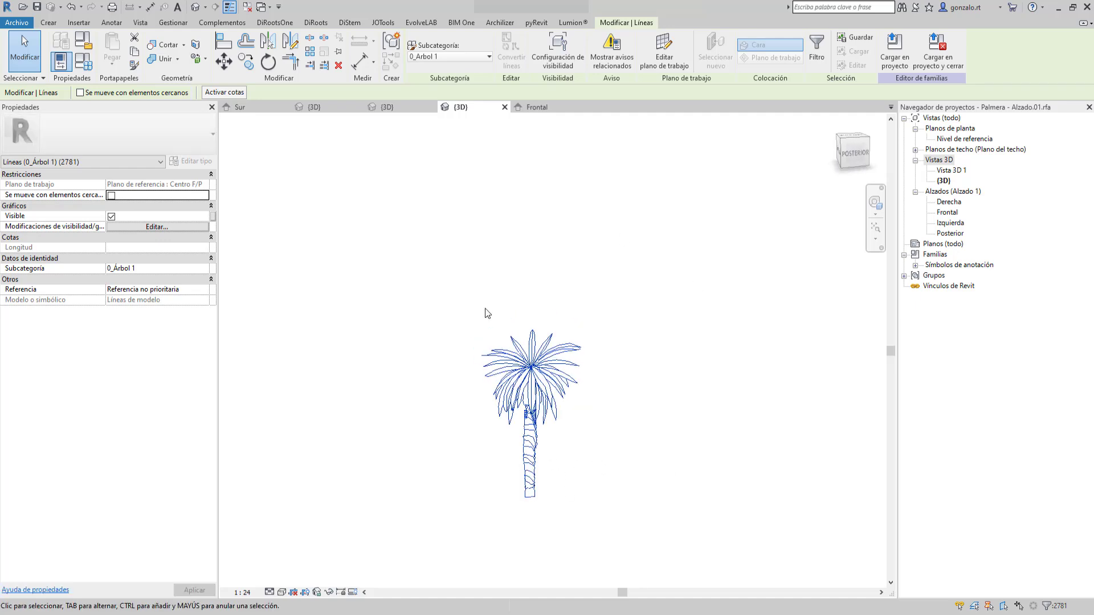
# Load the edited palm into Palmeras con alzados y plantas CAD.rfa and check that family's Izquierda elevation.
pyautogui.click(895, 55)
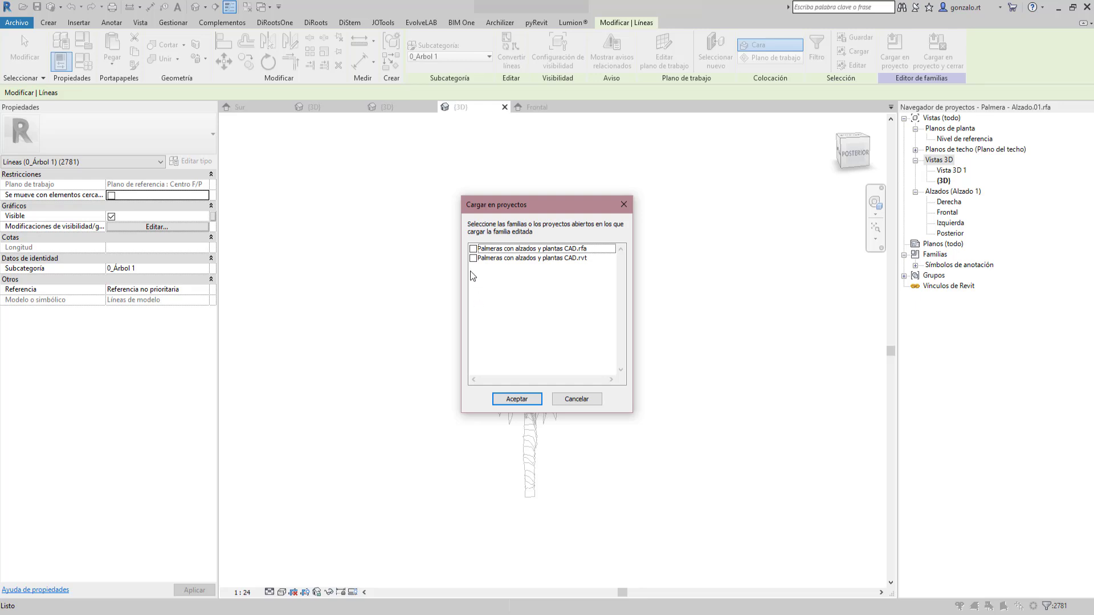
pyautogui.click(473, 249)
pyautogui.click(517, 399)
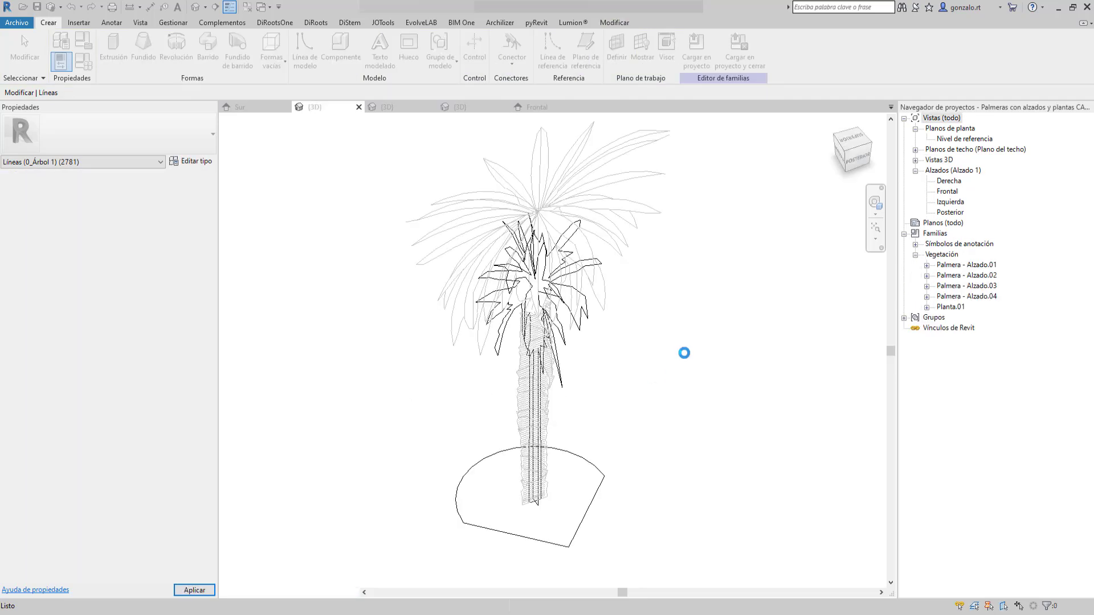
pyautogui.doubleClick(948, 202)
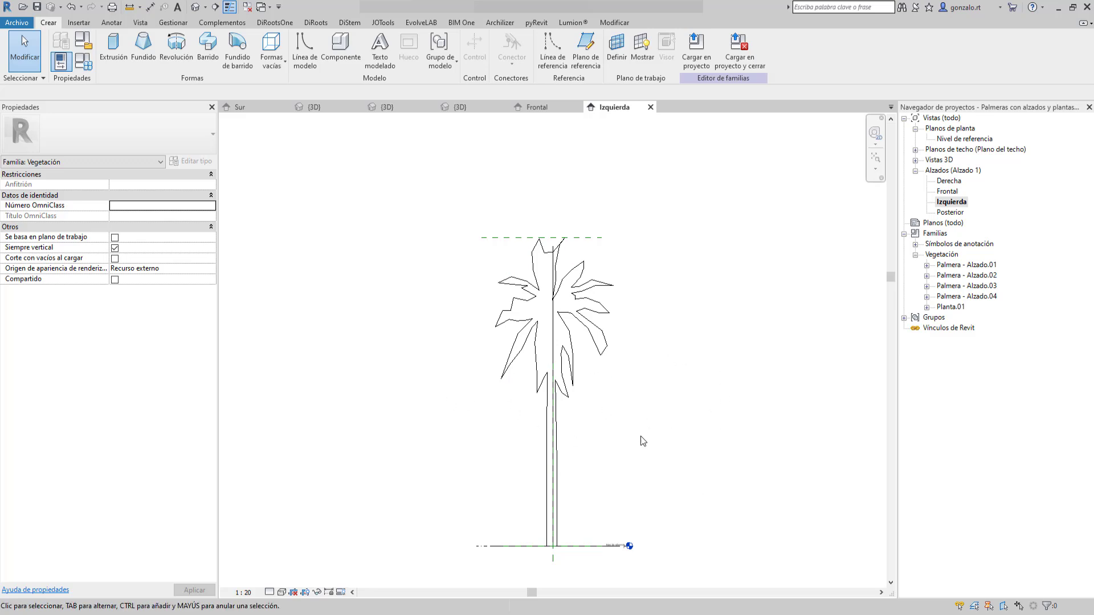
# Make a copy of the nested Palmera - Alzado.01 rotated 90° about its centre, working in the 3D top view.
pyautogui.doubleClick(947, 160)
pyautogui.doubleClick(944, 170)
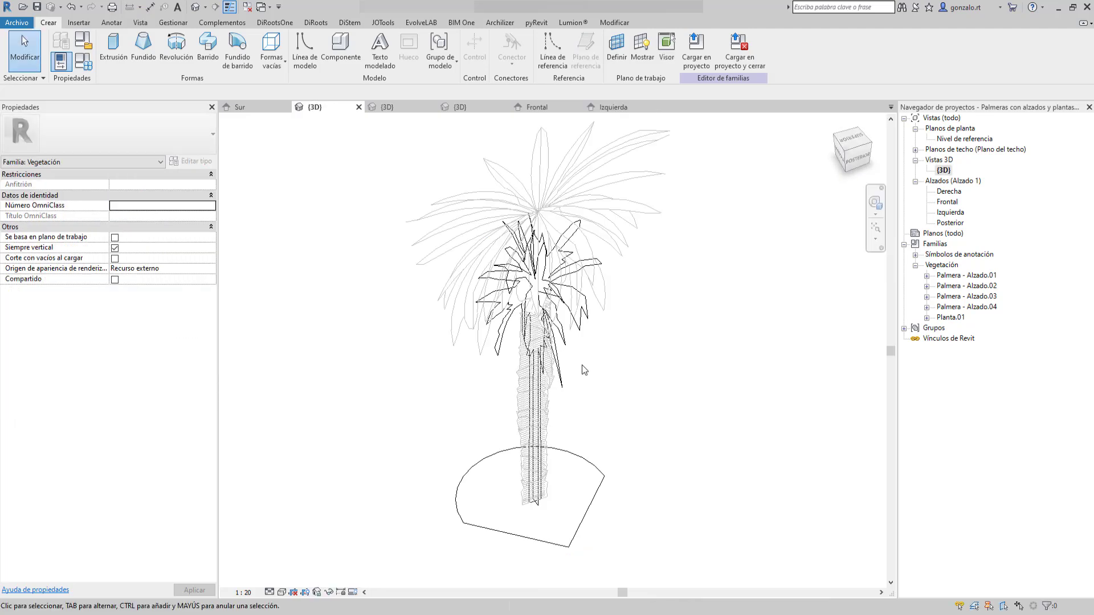
pyautogui.keyDown('shift'); pyautogui.moveTo(535, 425); pyautogui.dragTo(496, 481, button='middle'); pyautogui.keyUp('shift')
pyautogui.click(498, 339)
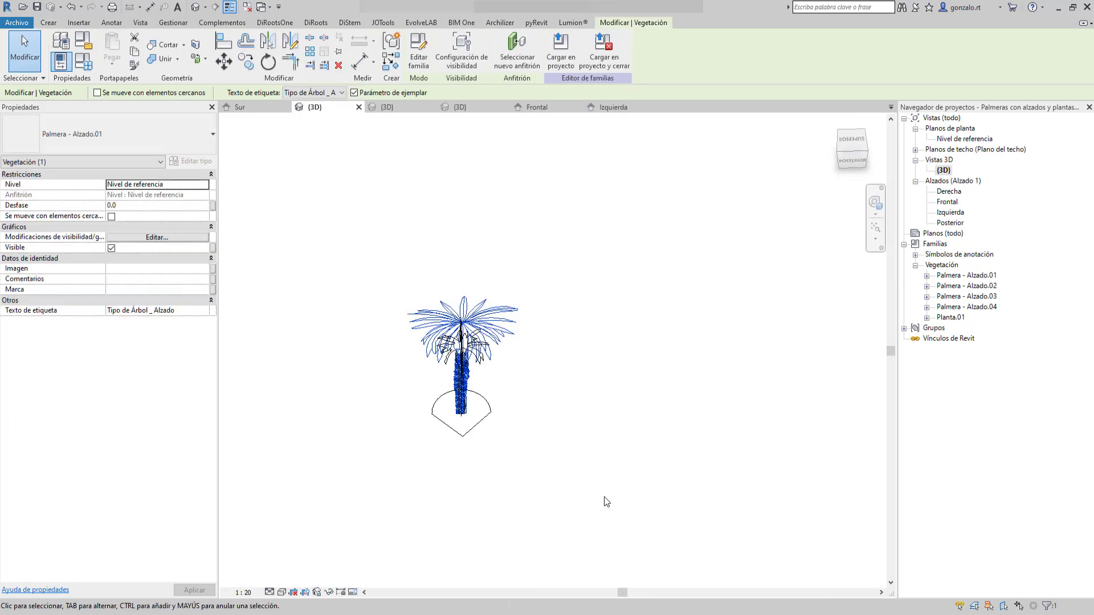
pyautogui.click(852, 139)
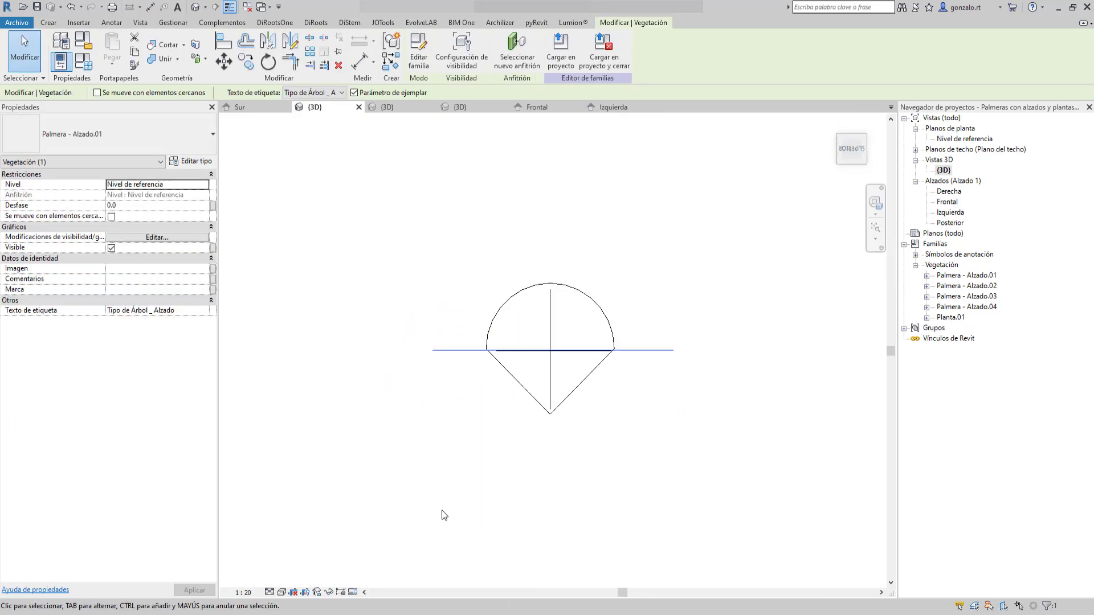
pyautogui.press('r')
pyautogui.press('o')
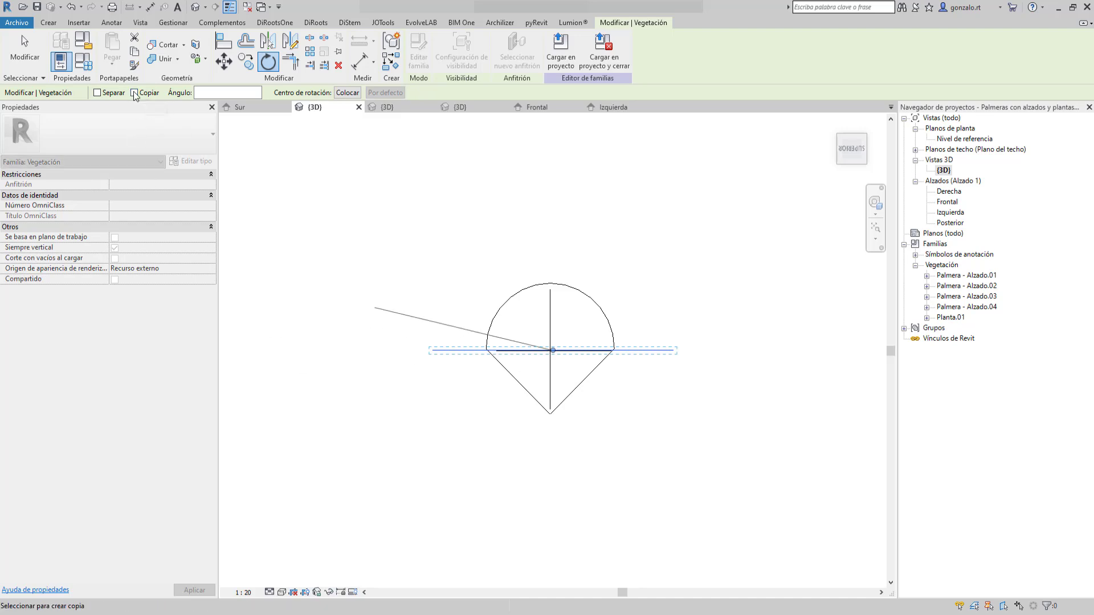
pyautogui.click(135, 94)
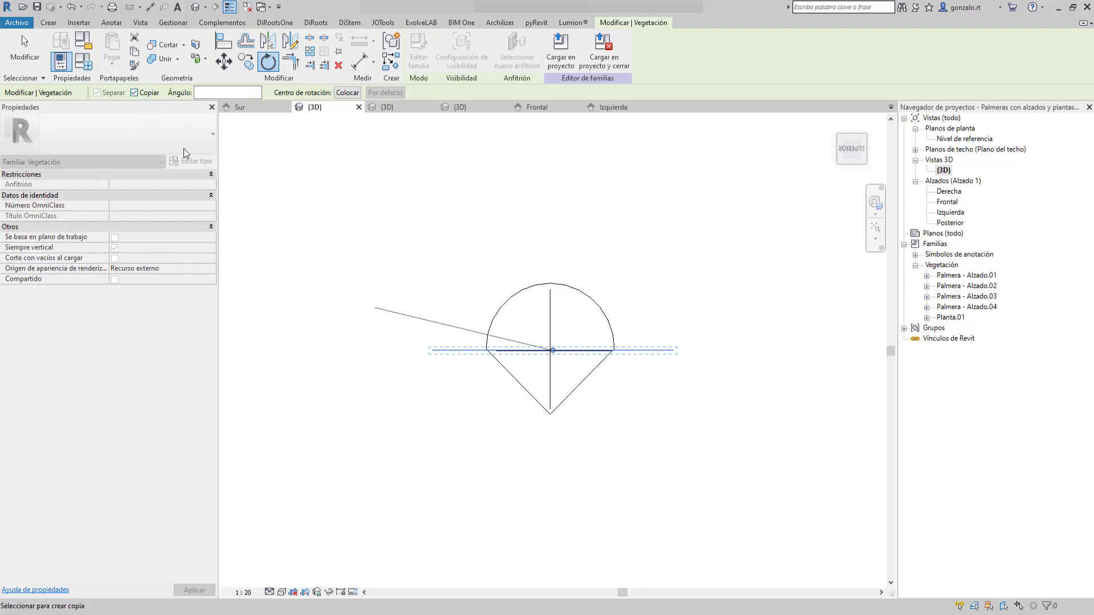
pyautogui.click(548, 546)
pyautogui.write('90')
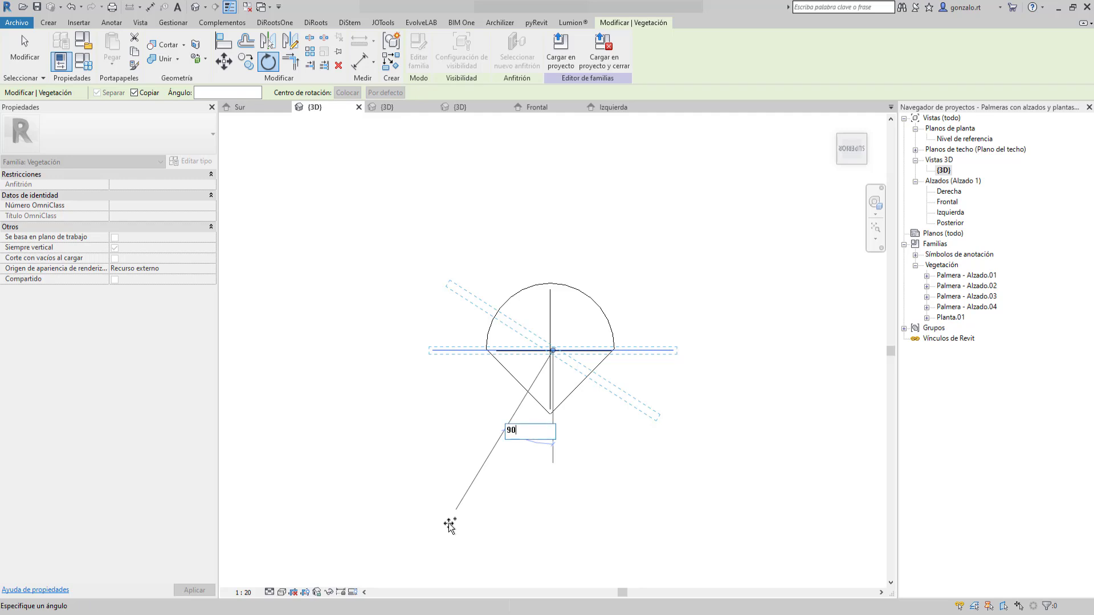
pyautogui.press('Return')
pyautogui.press('Escape')
# Examine the two perpendicular palm silhouettes from the rear and the front in the 3D view.
pyautogui.scroll(-3, 449, 526)
pyautogui.keyDown('shift'); pyautogui.moveTo(535, 556); pyautogui.dragTo(617, 459, button='middle'); pyautogui.keyUp('shift')
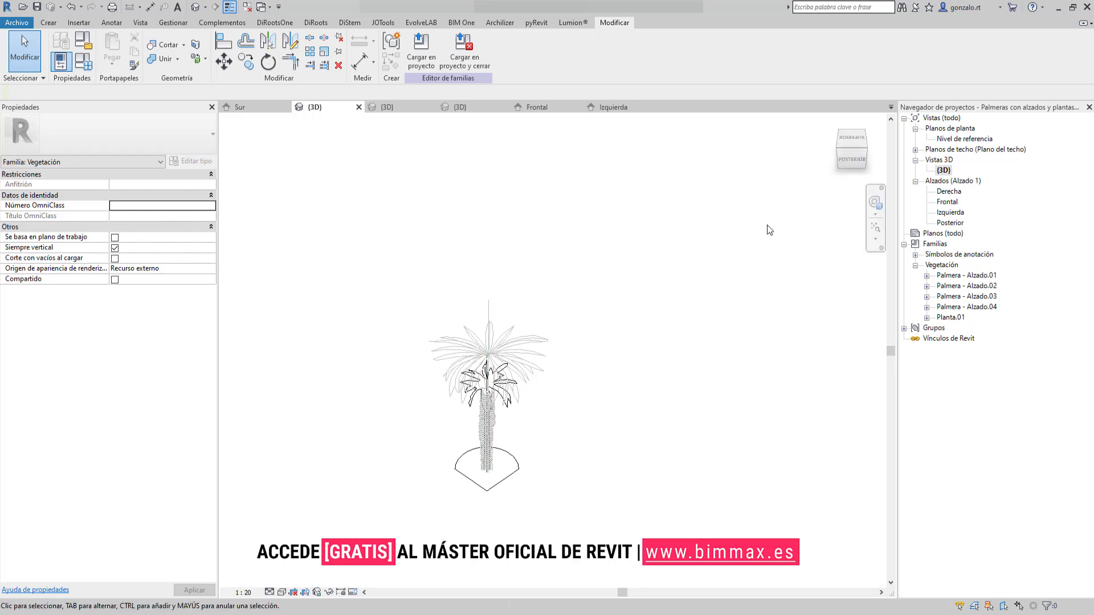
pyautogui.keyDown('shift'); pyautogui.moveTo(601, 370); pyautogui.dragTo(713, 399, button='middle'); pyautogui.keyUp('shift')
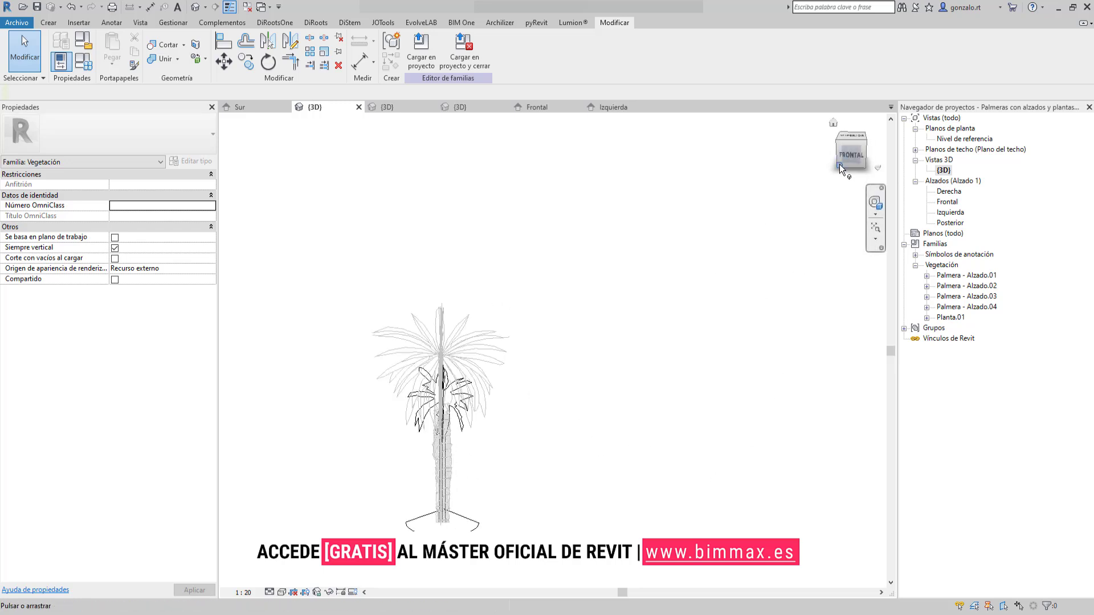
# Restrict the front-facing nested Palmera - Alzado.01 to Frontal/Posterior views and the Bajo detail level.
pyautogui.click(497, 356)
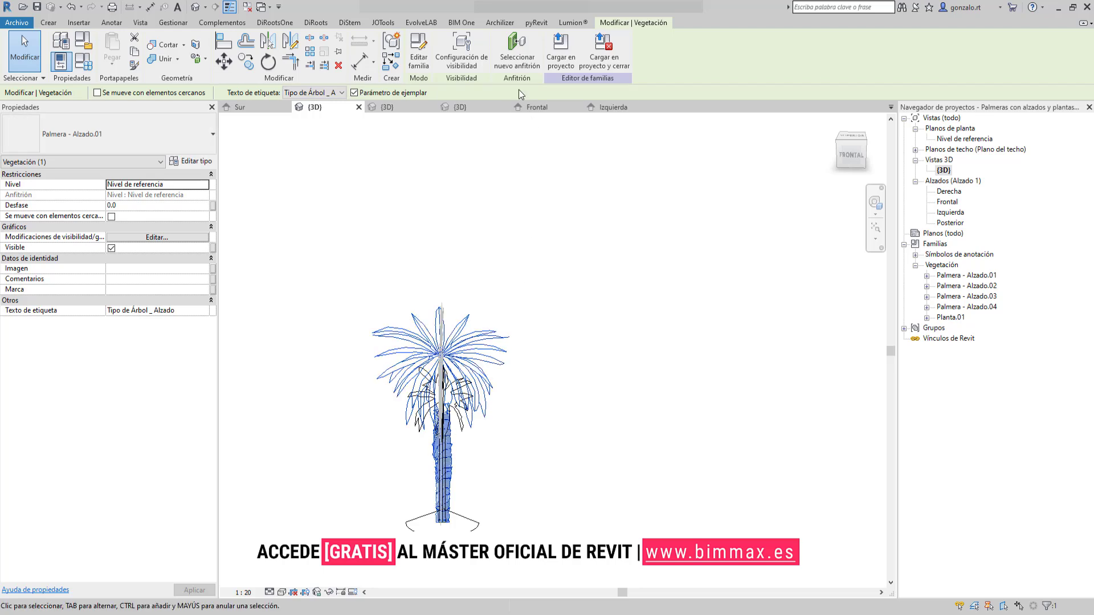
pyautogui.click(462, 50)
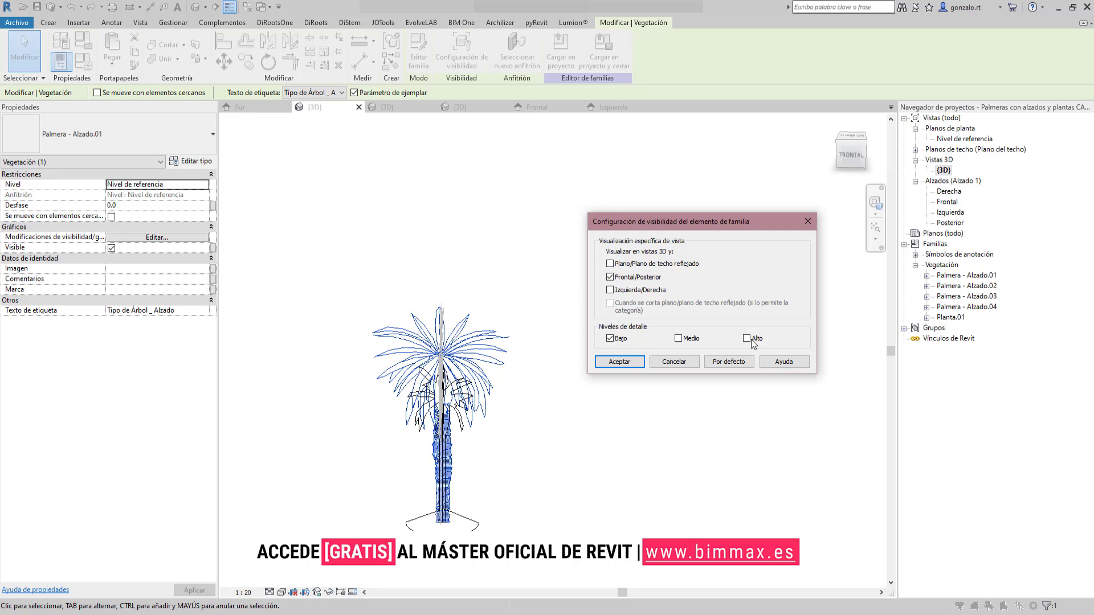
pyautogui.click(619, 361)
# Restrict the perpendicular Palmera - Alzado.01 copy to Izquierda/Derecha views and the Bajo detail level.
pyautogui.keyDown('shift'); pyautogui.moveTo(559, 497); pyautogui.dragTo(757, 501, button='middle'); pyautogui.keyUp('shift')
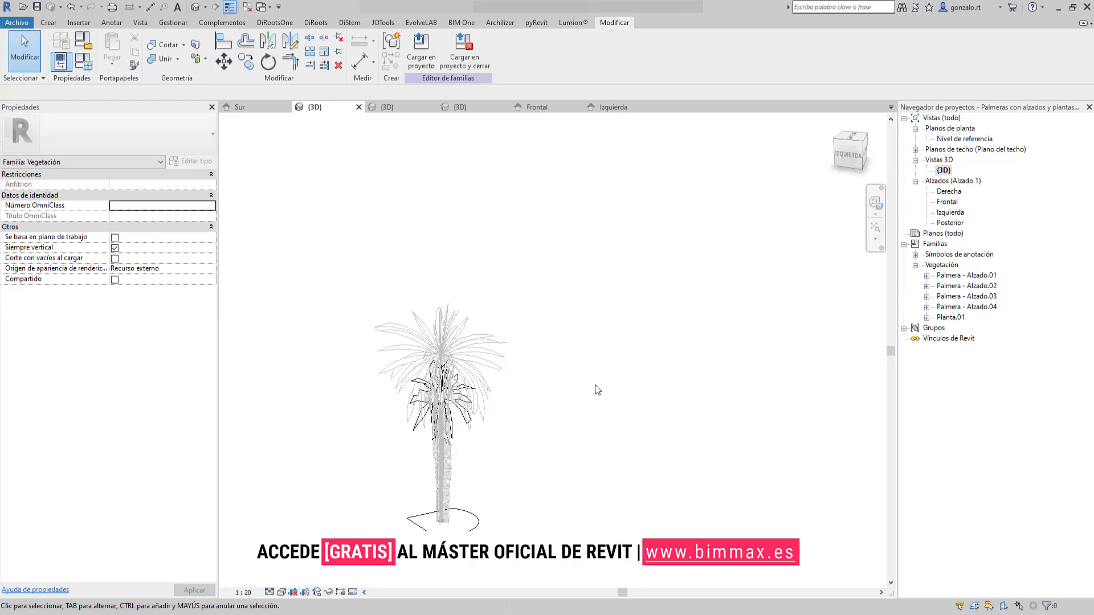
pyautogui.click(488, 355)
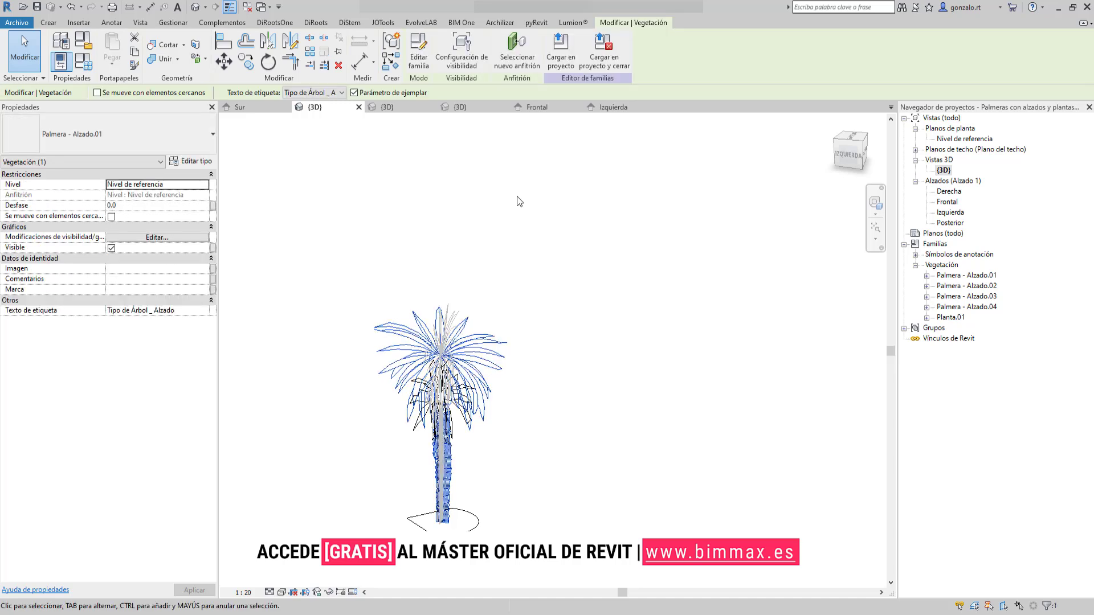
pyautogui.click(461, 48)
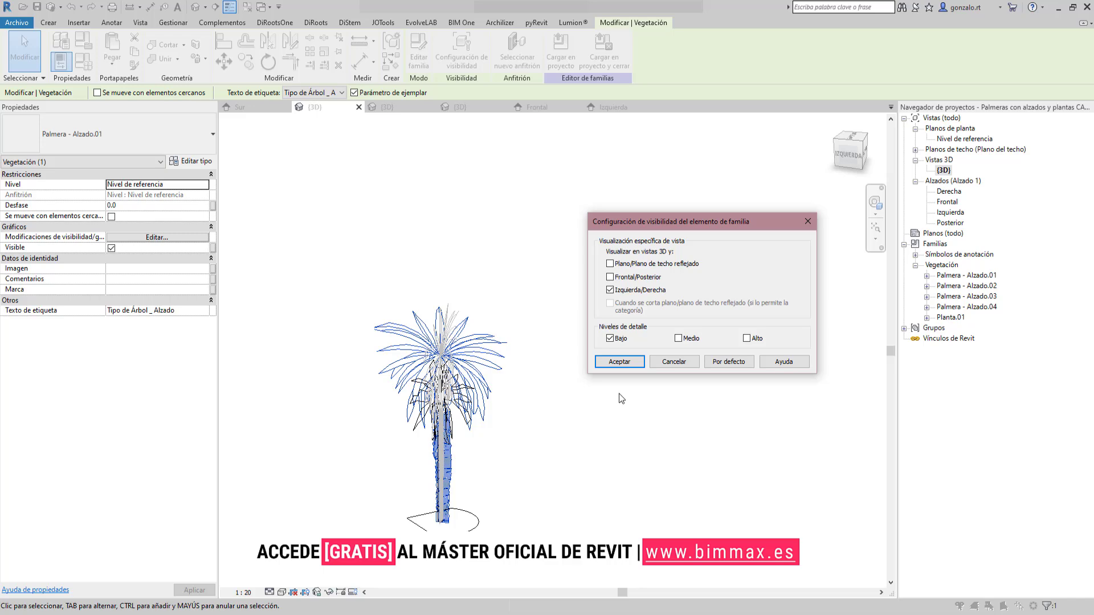
pyautogui.click(619, 362)
pyautogui.keyDown('shift'); pyautogui.moveTo(600, 440); pyautogui.dragTo(467, 523, button='middle'); pyautogui.keyUp('shift')
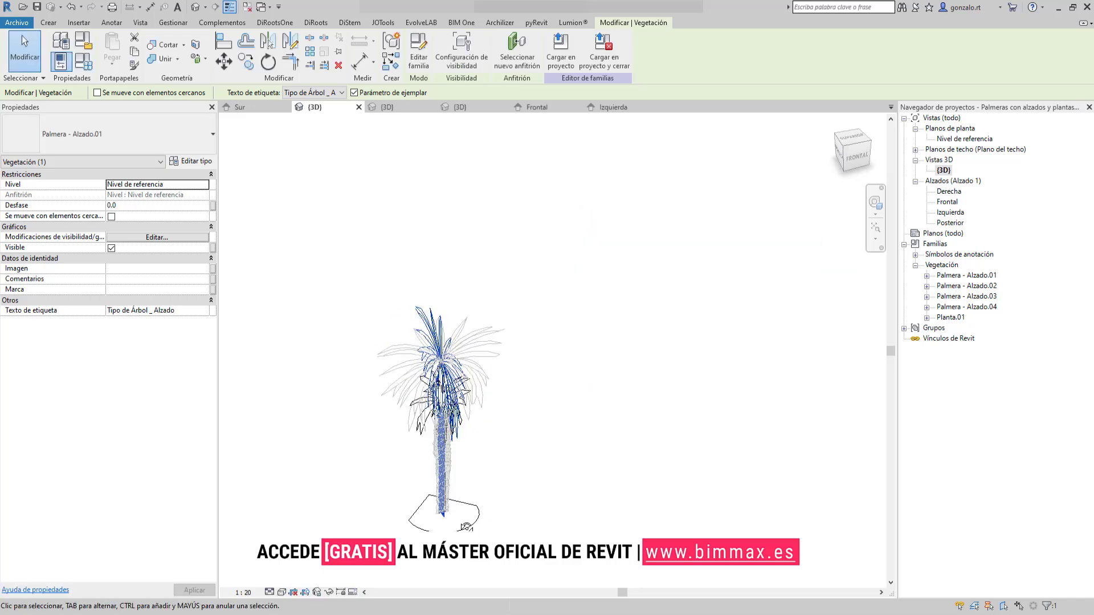
pyautogui.click(308, 481)
pyautogui.keyDown('shift'); pyautogui.moveTo(331, 506); pyautogui.dragTo(343, 469, button='middle'); pyautogui.keyUp('shift')
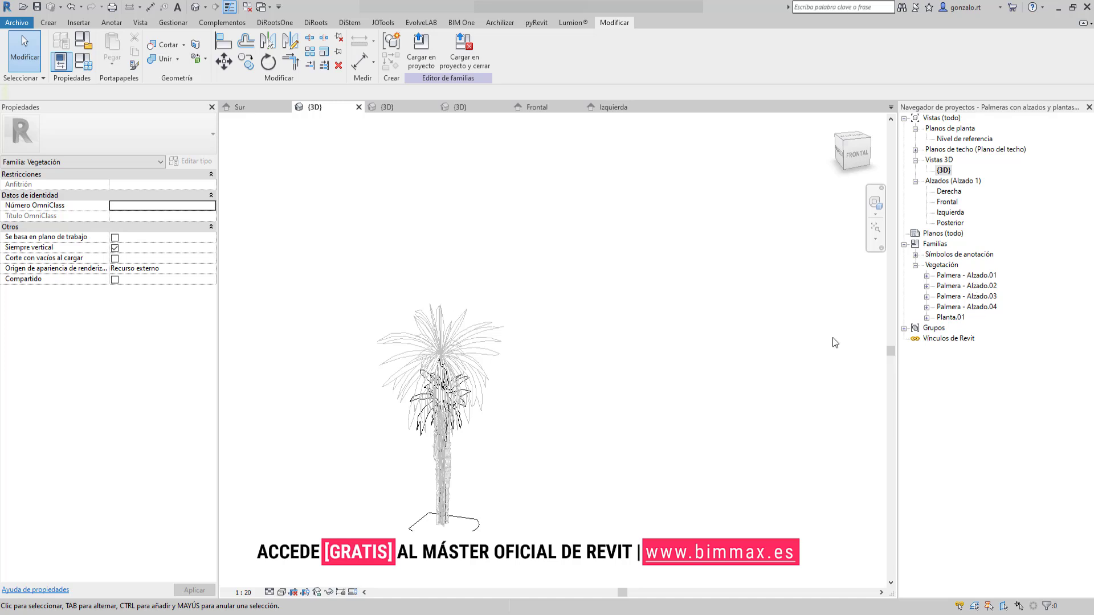
# Review the family type parameters and the label parameter assigned to the two nested palm elevations.
pyautogui.click(86, 66)
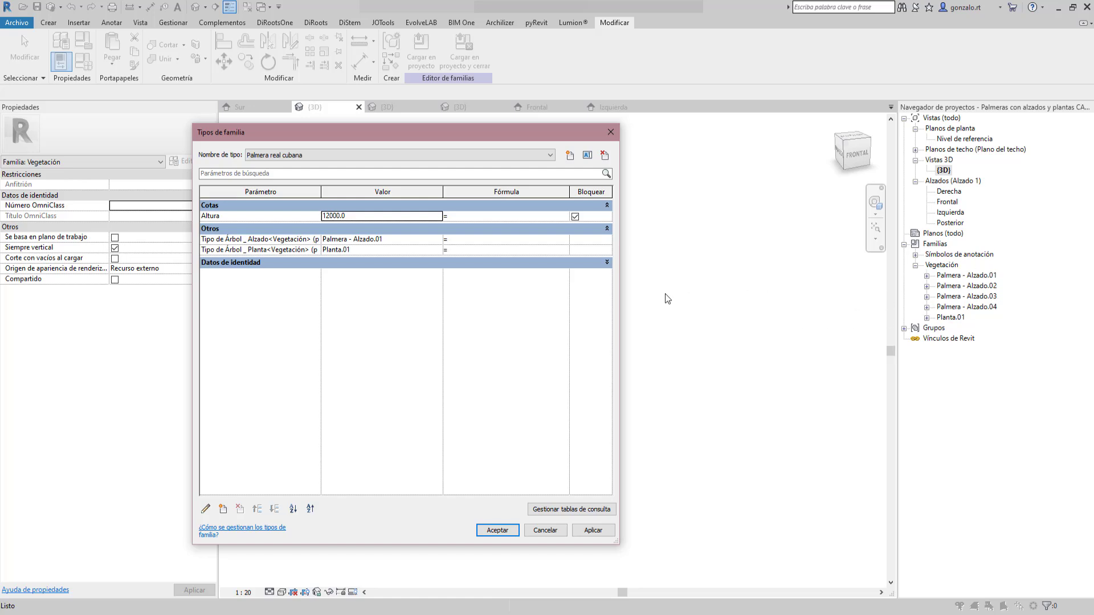
pyautogui.press('Return')
pyautogui.keyDown('shift'); pyautogui.moveTo(562, 457); pyautogui.dragTo(501, 512, button='middle'); pyautogui.keyUp('shift')
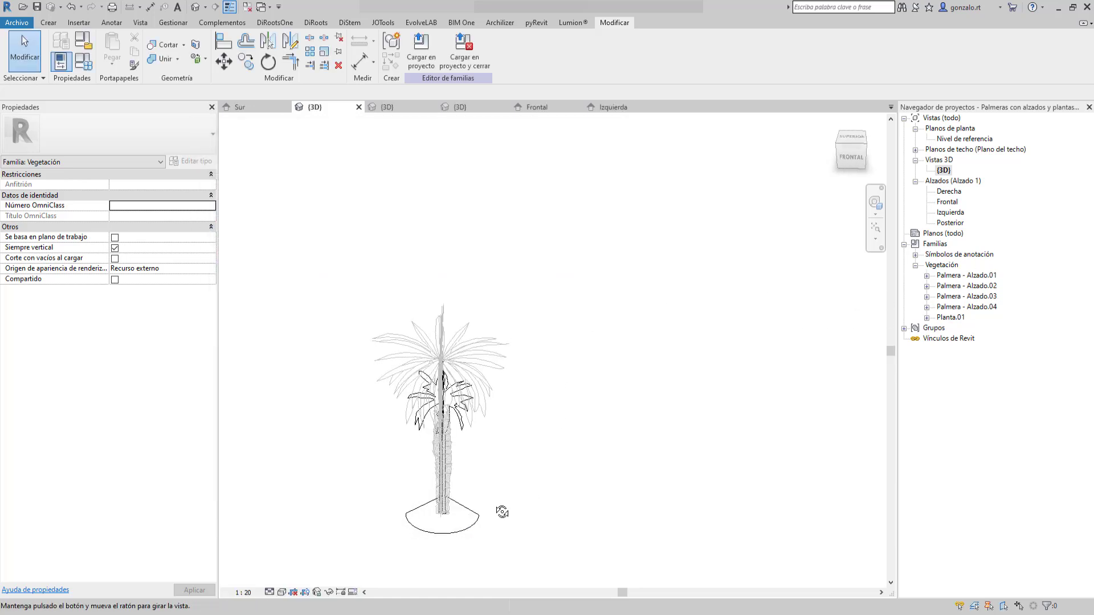
pyautogui.click(493, 388)
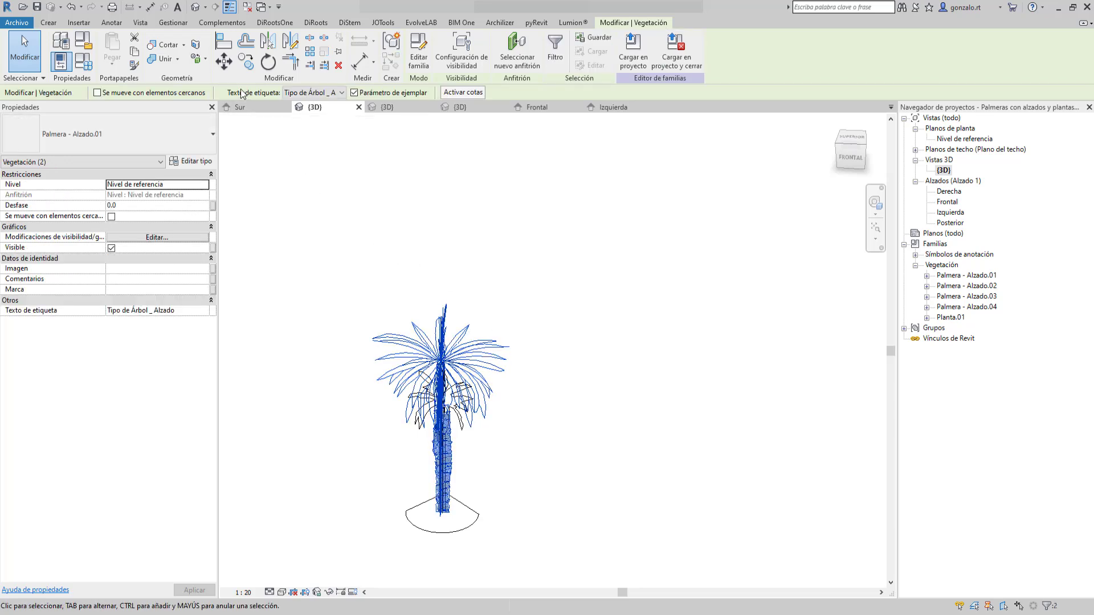
pyautogui.click(291, 94)
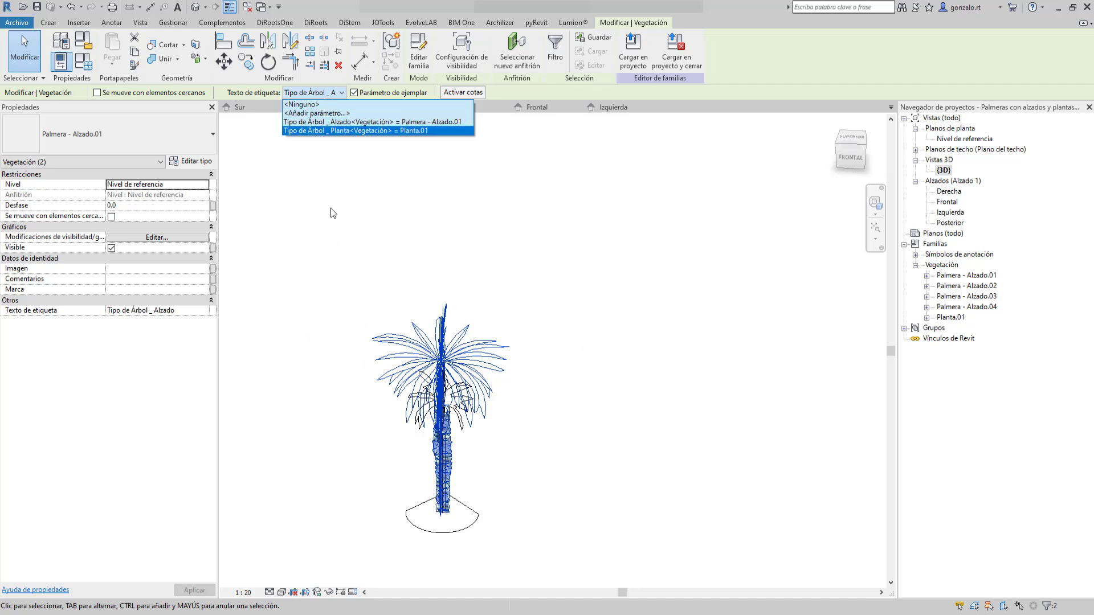
pyautogui.click(627, 272)
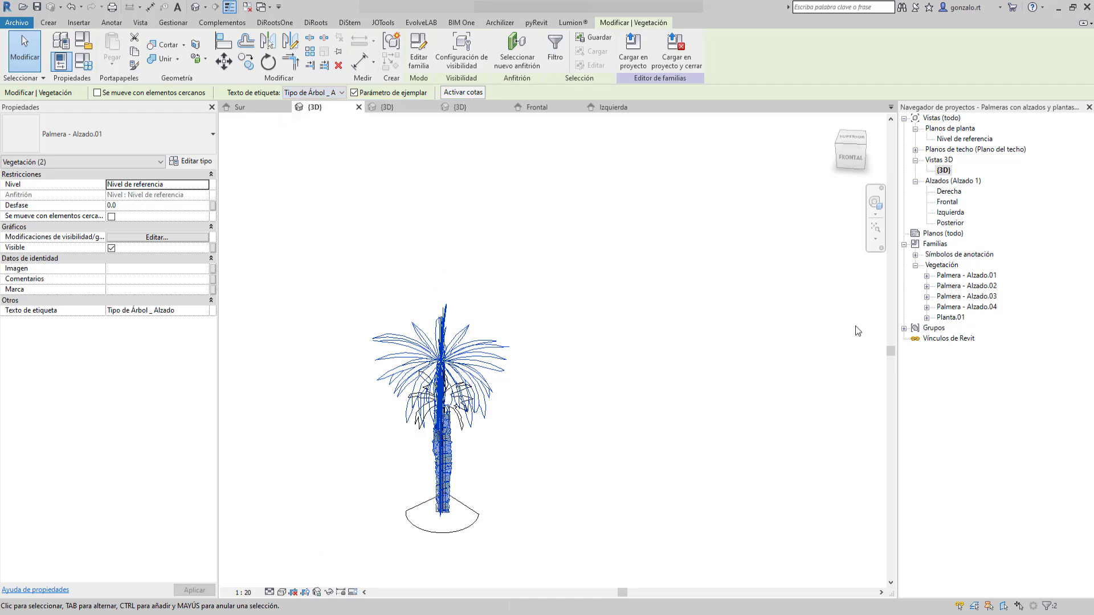
pyautogui.click(588, 395)
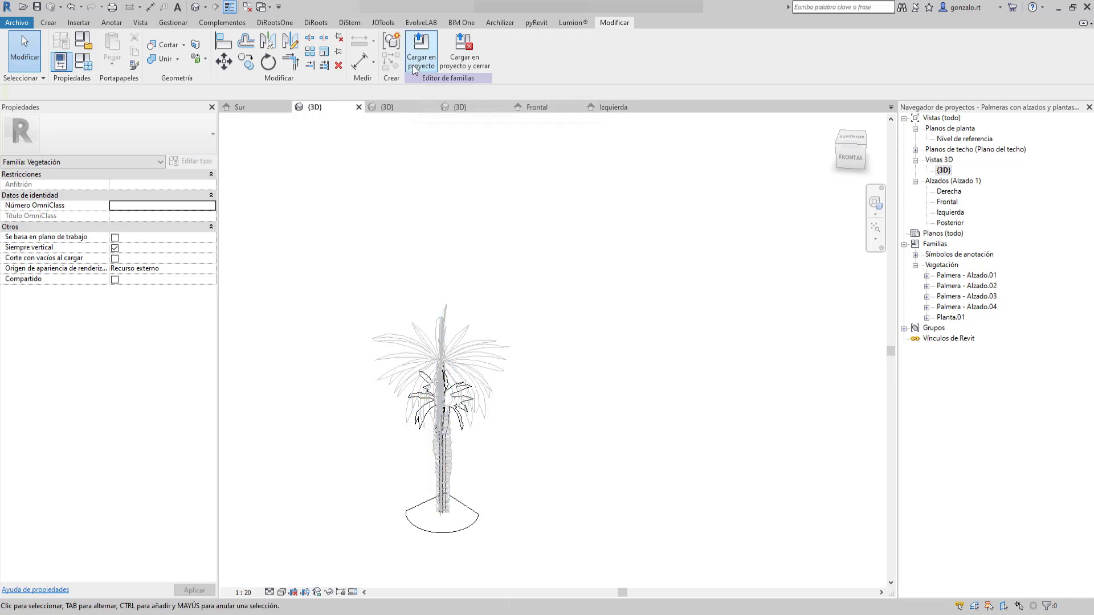
# Load the family into the project Palmeras con alzados y plantas CAD.rvt.
pyautogui.click(421, 45)
pyautogui.click(476, 260)
pyautogui.click(501, 399)
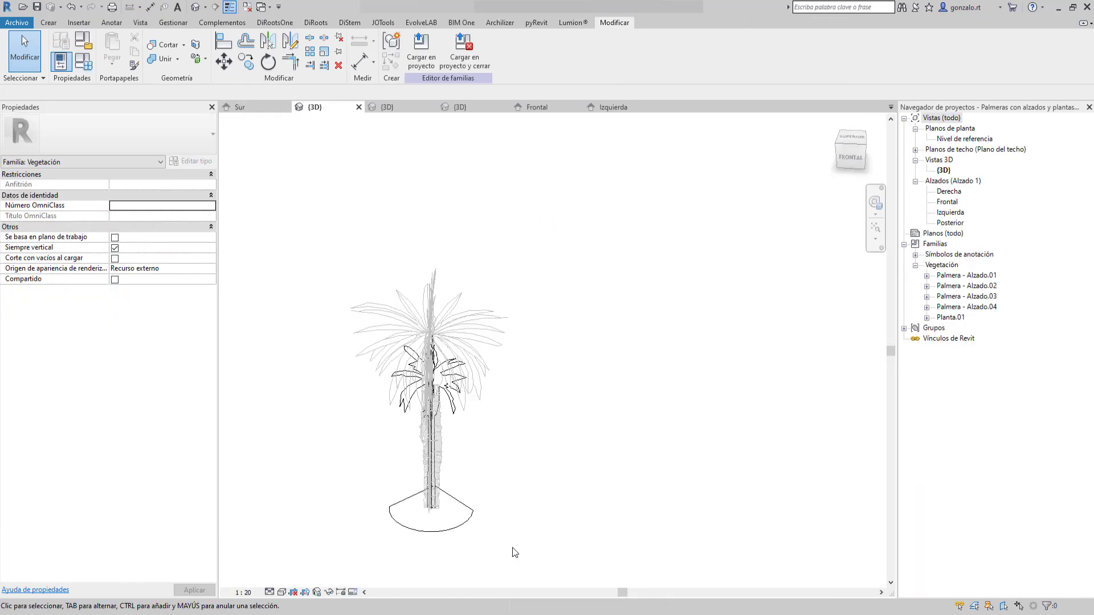
# Examine the Cuban Royal Palm RPC element and the two nested elevations from several angles in the family's 3D view.
pyautogui.keyDown('shift'); pyautogui.moveTo(513, 551); pyautogui.dragTo(371, 515, button='middle'); pyautogui.keyUp('shift')
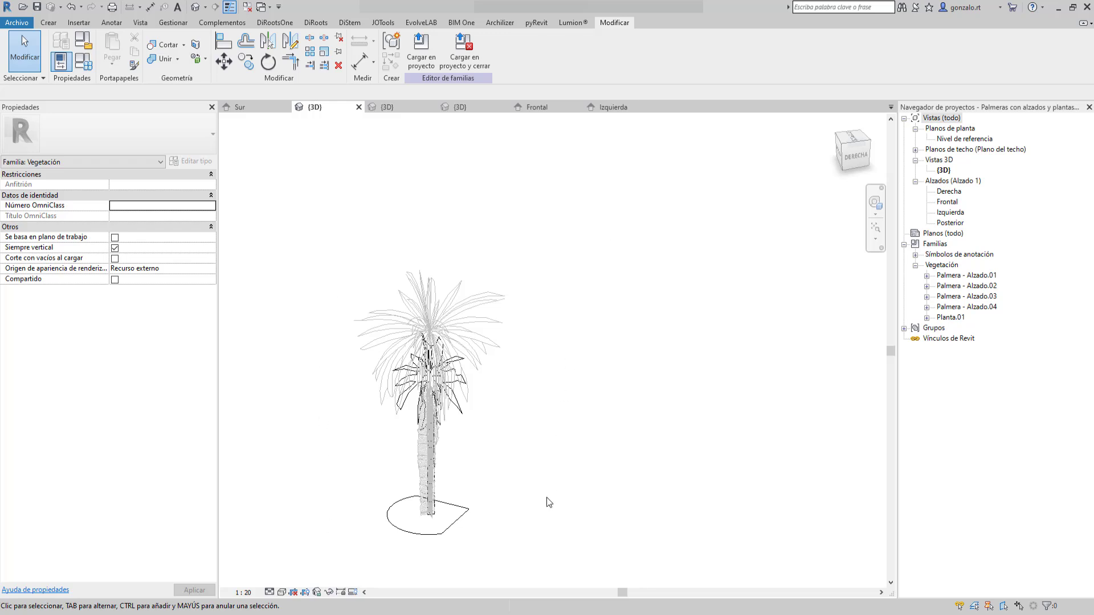
pyautogui.click(438, 535)
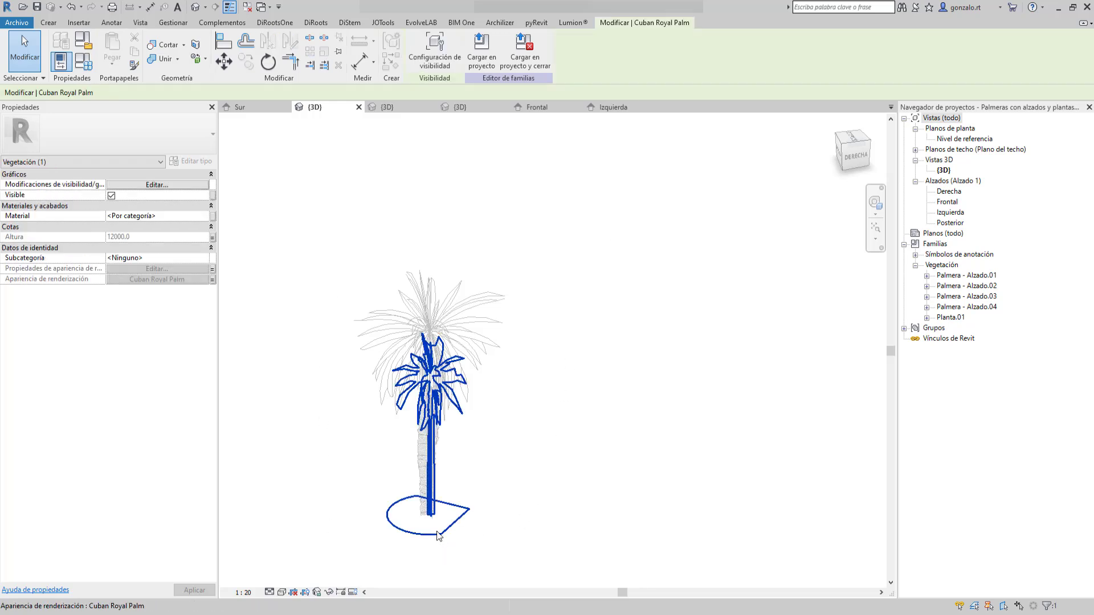
pyautogui.click(552, 378)
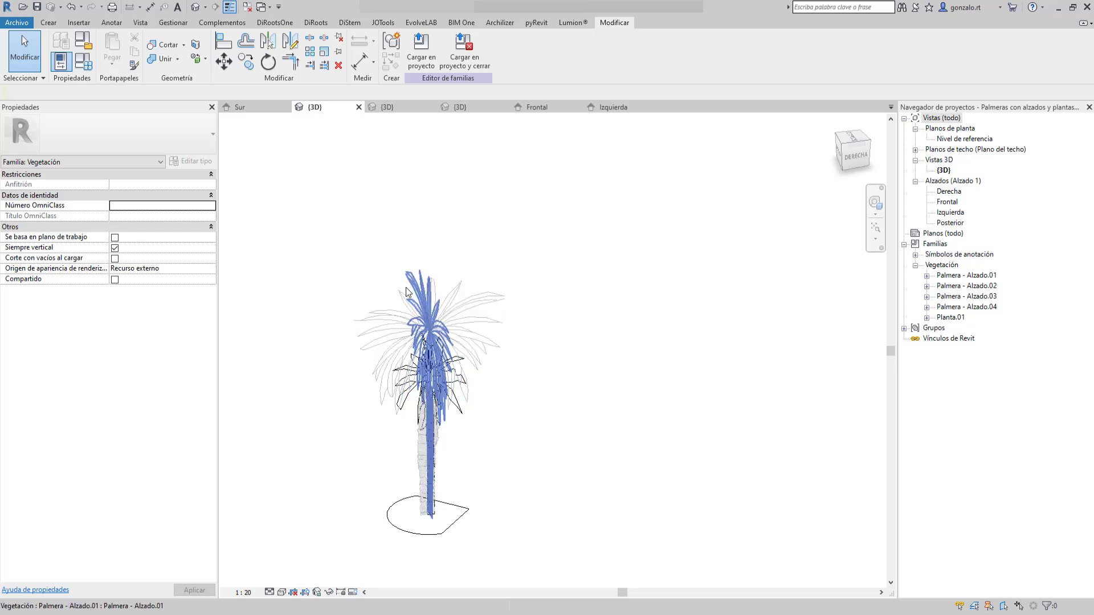
pyautogui.keyDown('shift'); pyautogui.moveTo(268, 521); pyautogui.dragTo(359, 536, button='middle'); pyautogui.keyUp('shift')
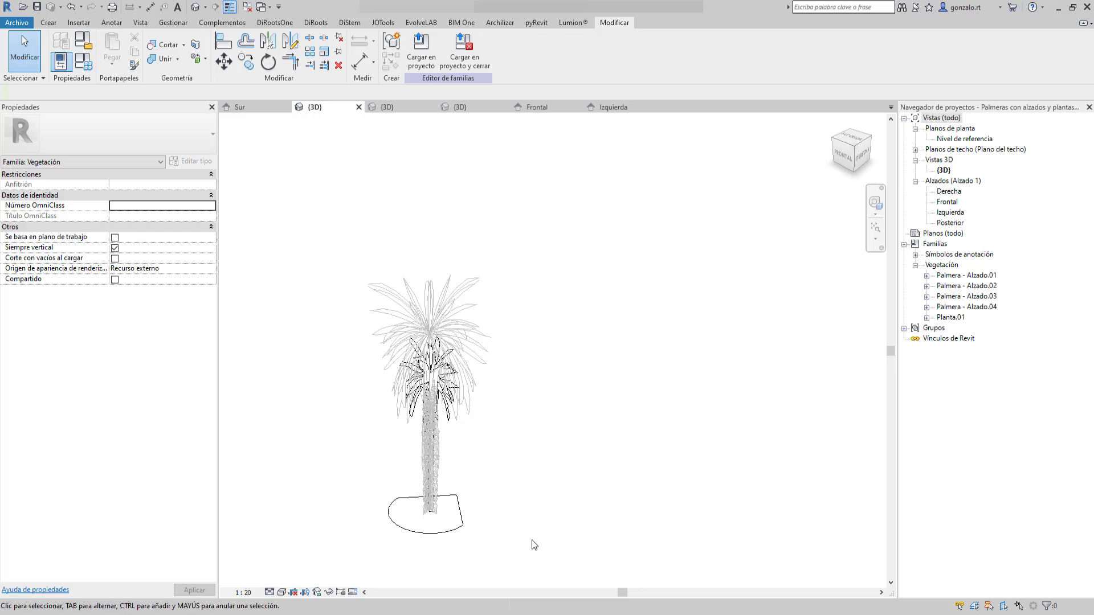
# Turn off Frontal/Posterior and Izquierda/Derecha visibility for the Cuban Royal Palm RPC element, keeping the Medio and Alto detail levels.
pyautogui.click(450, 533)
pyautogui.click(636, 523)
pyautogui.click(454, 533)
pyautogui.click(435, 53)
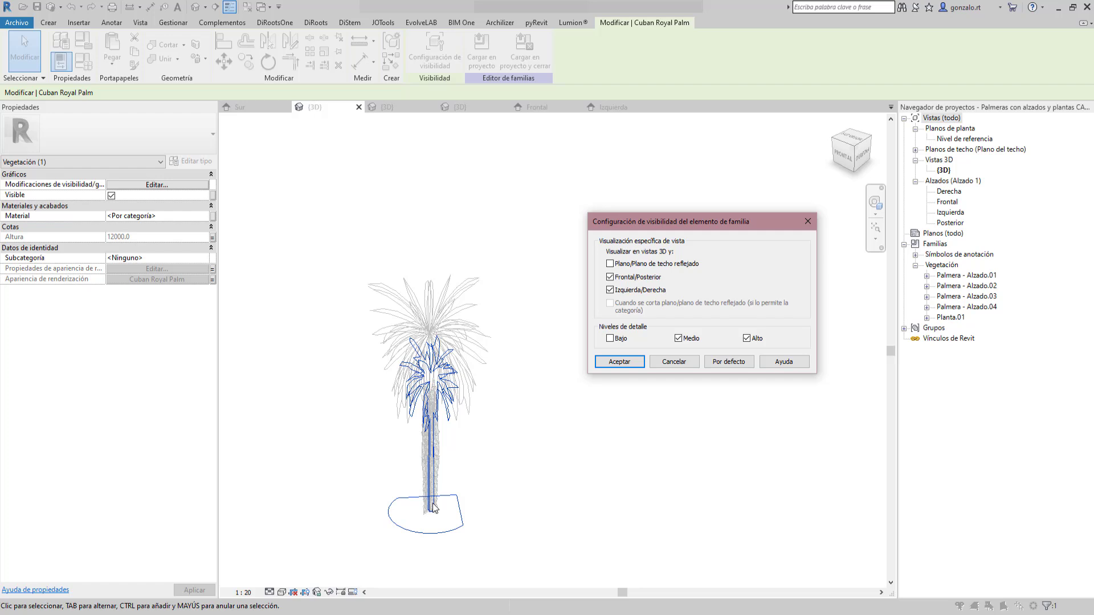
pyautogui.click(611, 278)
pyautogui.click(600, 364)
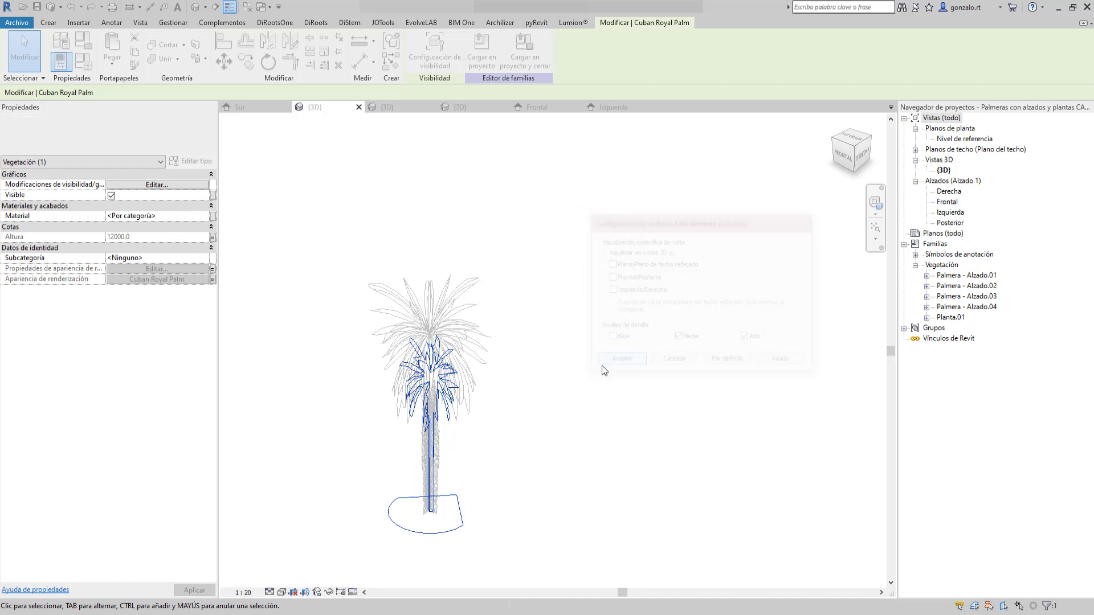
pyautogui.press('Escape')
# Check the view and detail-level visibility settings of both nested Palmera - Alzado.01 elevations together.
pyautogui.click(400, 290)
pyautogui.keyDown('ctrl'); pyautogui.click(469, 280); pyautogui.keyUp('ctrl')
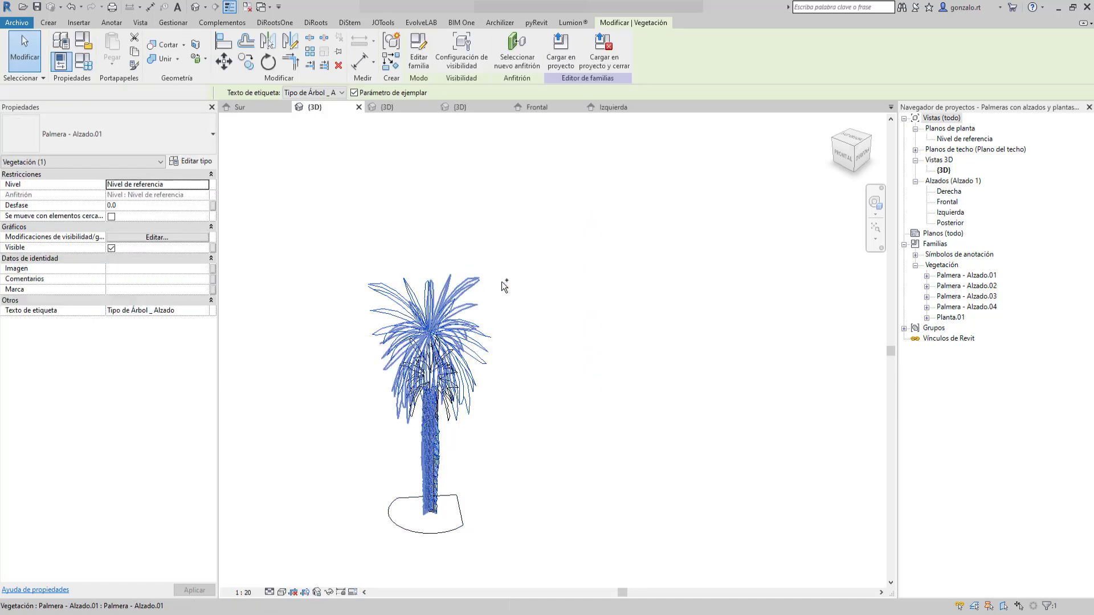
pyautogui.click(462, 51)
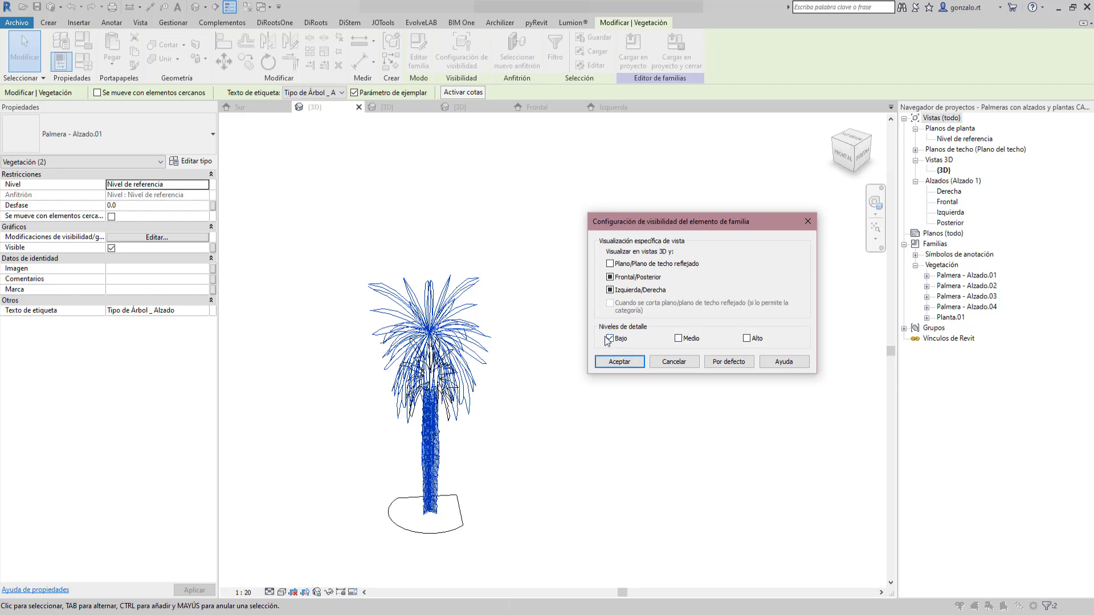
pyautogui.click(619, 362)
# Reload the family into Palmeras con alzados y plantas CAD.rvt and open that project's 3D view.
pyautogui.click(633, 54)
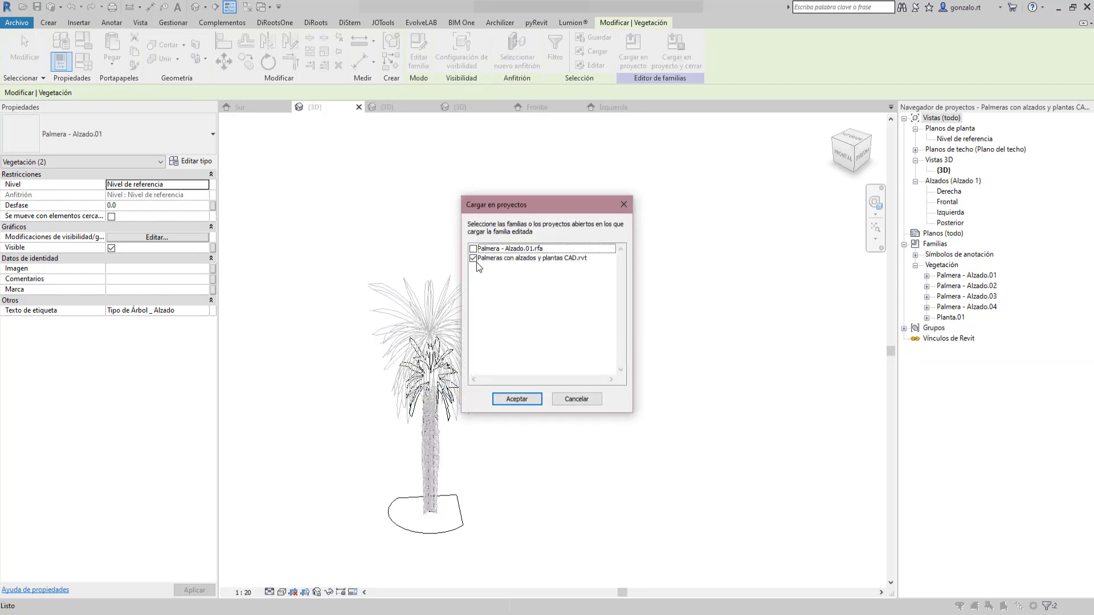
pyautogui.click(501, 400)
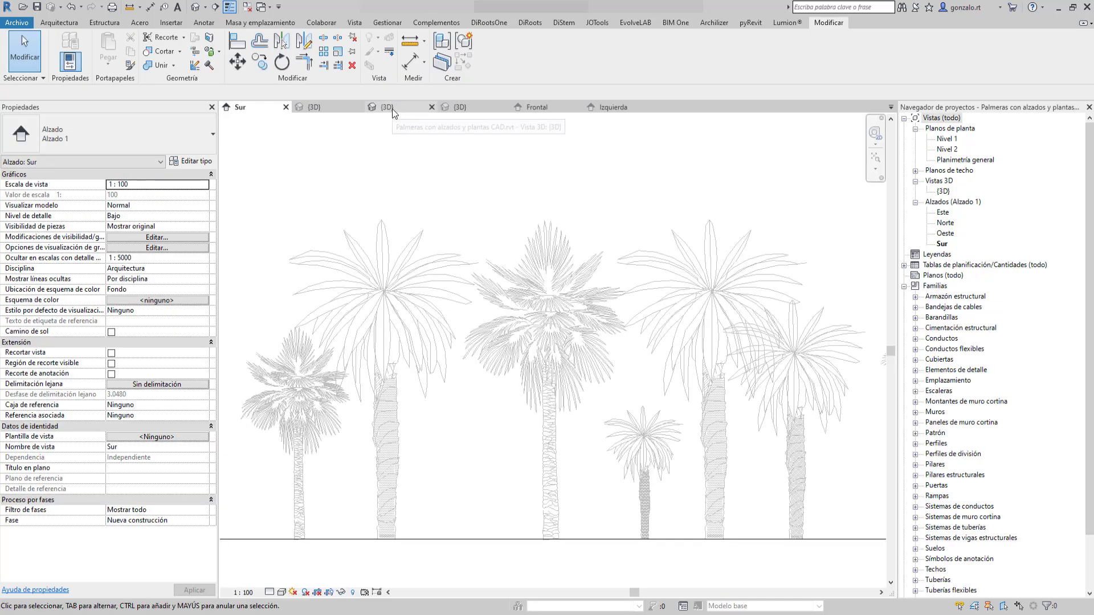
pyautogui.click(392, 108)
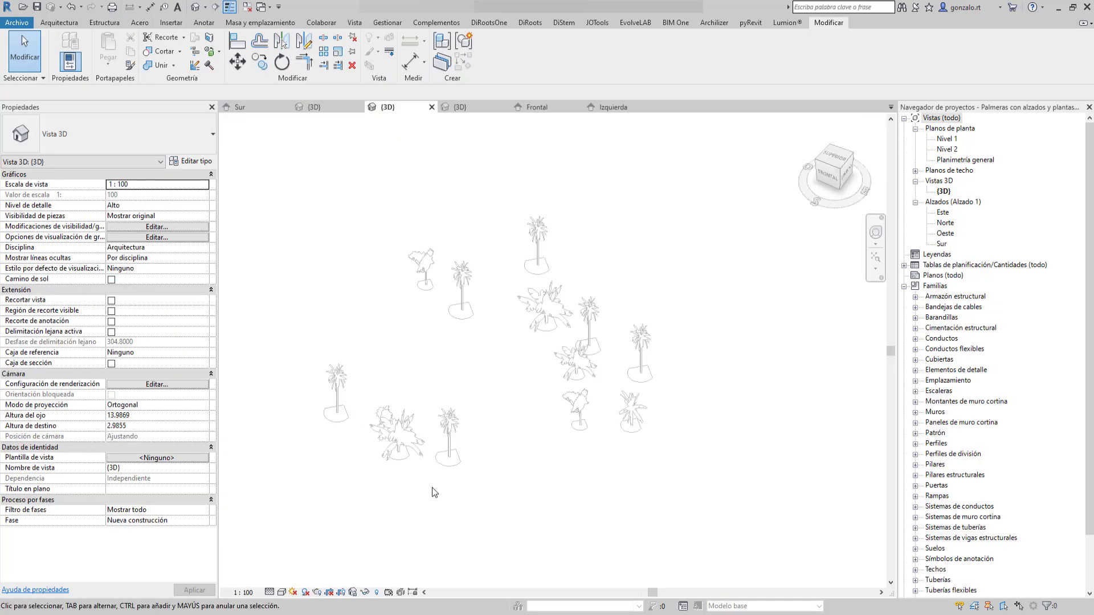
# Set the project 3D view's detail level to Bajo and view the crossed palm elevations.
pyautogui.click(270, 593)
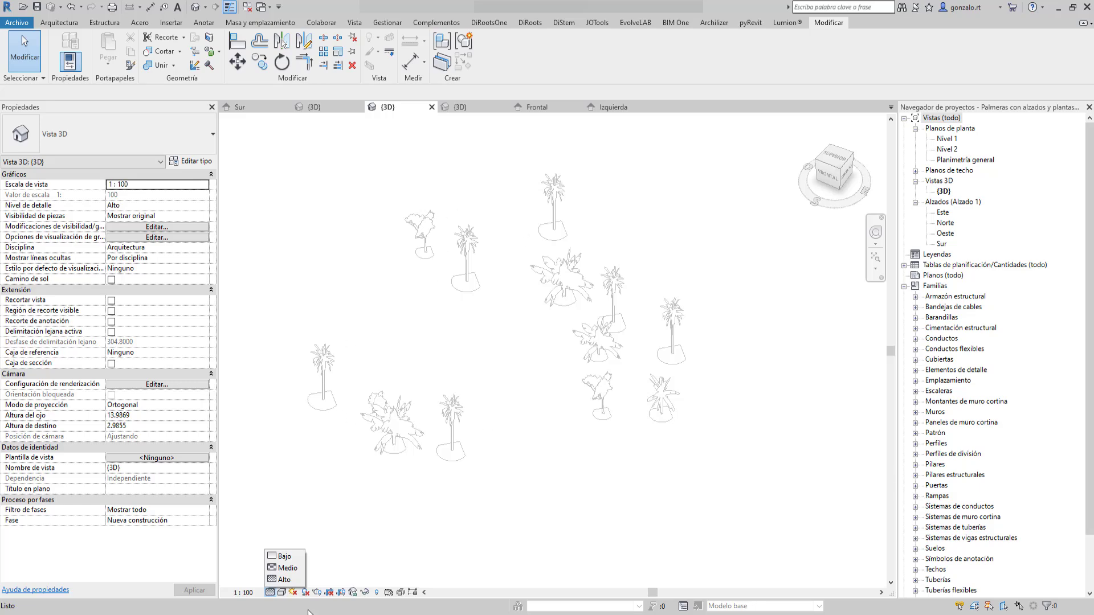
pyautogui.click(284, 557)
pyautogui.keyDown('shift'); pyautogui.moveTo(521, 452); pyautogui.dragTo(552, 472, button='middle'); pyautogui.keyUp('shift')
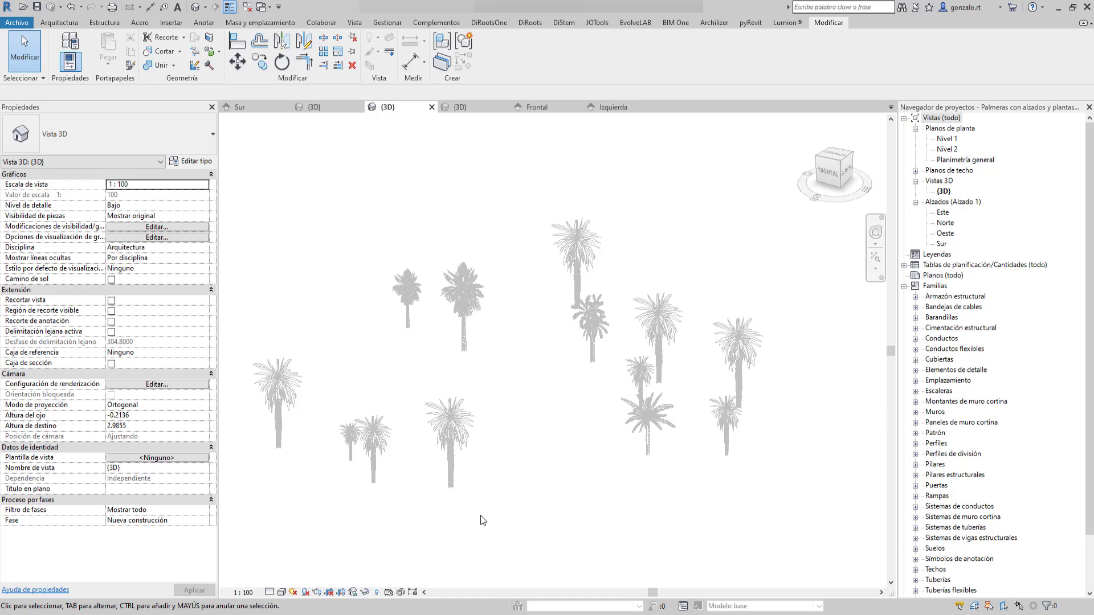
# Look over the per-category detail levels in the 3D view's visibility/graphics overrides without changing anything.
pyautogui.press('v')
pyautogui.press('g')
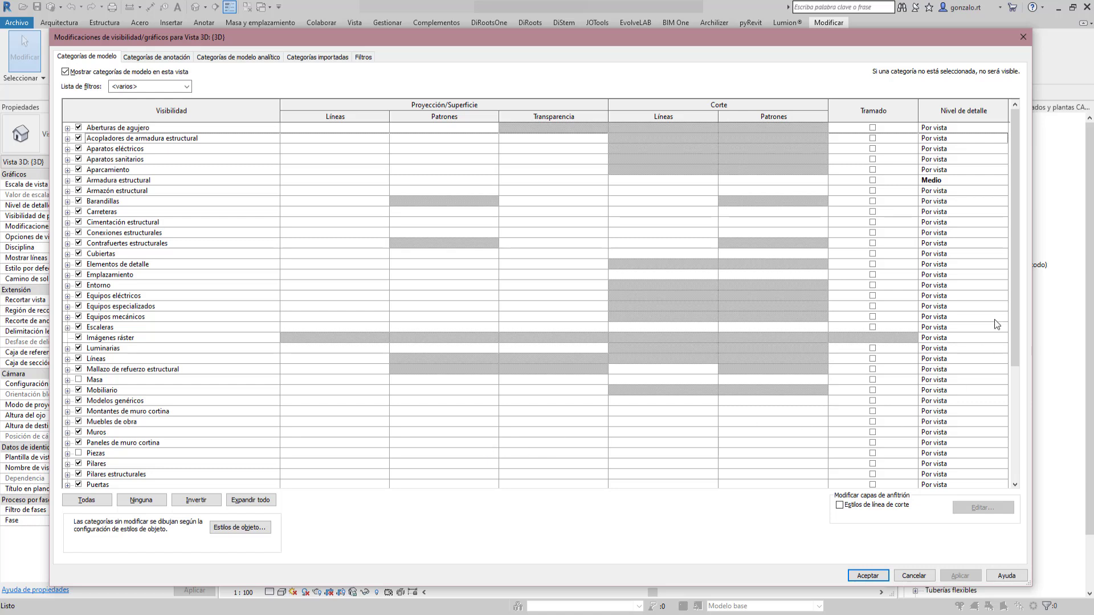
pyautogui.click(1024, 36)
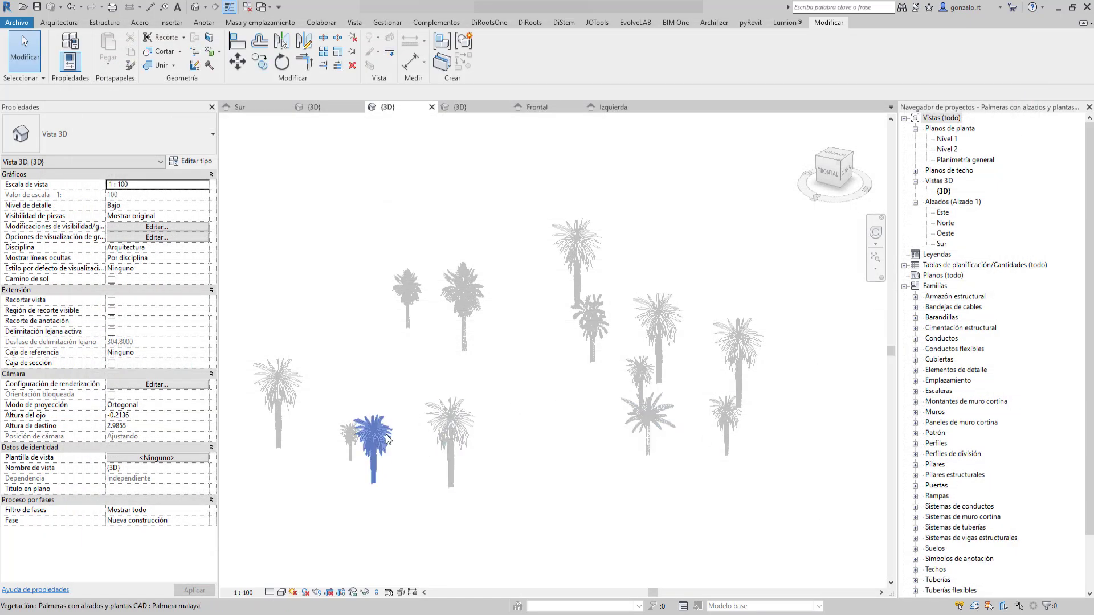
# Set the project 3D view's detail level to Alto.
pyautogui.click(270, 593)
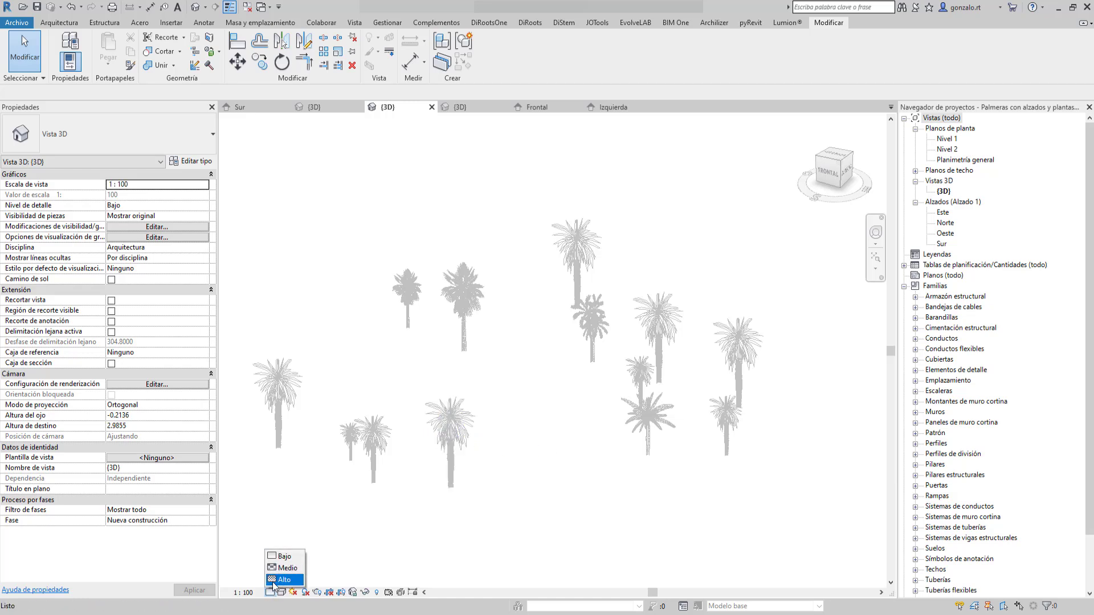
pyautogui.click(456, 530)
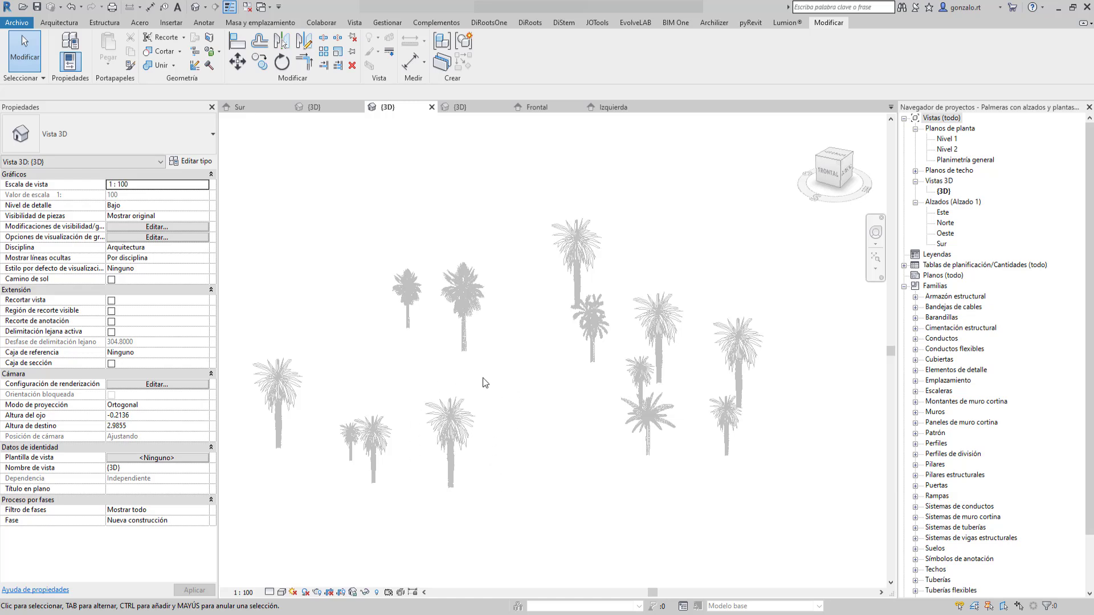
pyautogui.click(269, 592)
pyautogui.click(282, 582)
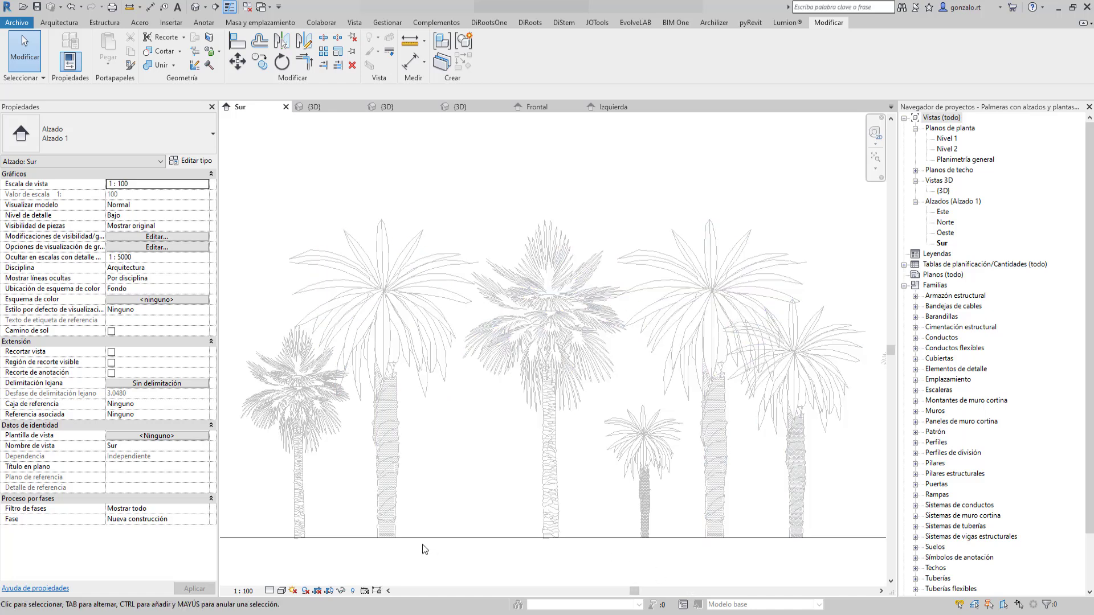
# In the Sur elevation, set the Palmera de hierba's Tipo de Árbol _ Alzado parameter to Palmera - Alzado.04.
pyautogui.click(305, 450)
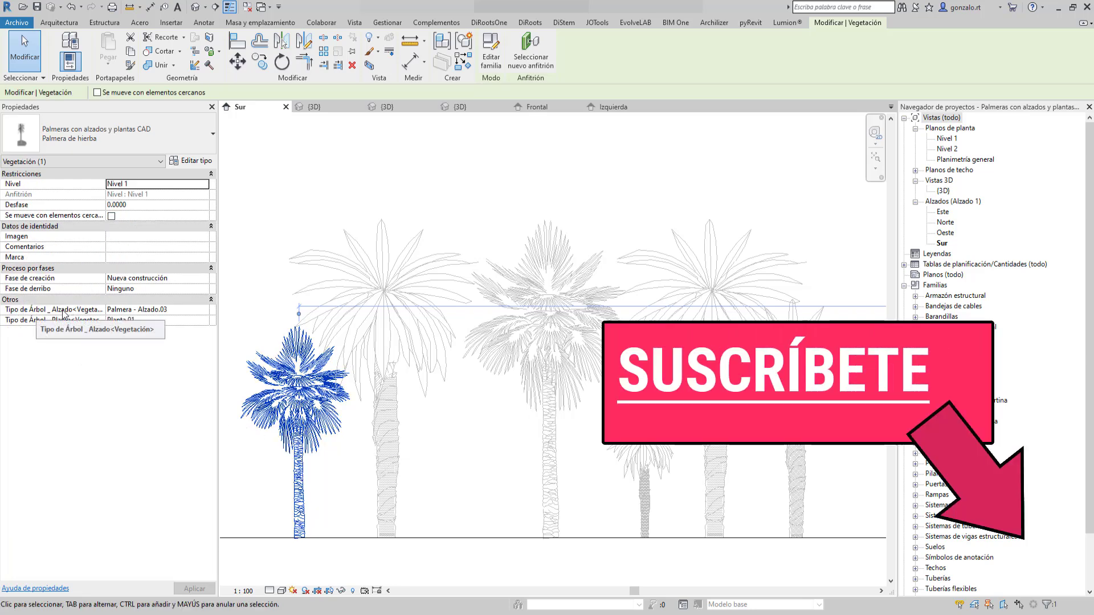
pyautogui.click(203, 310)
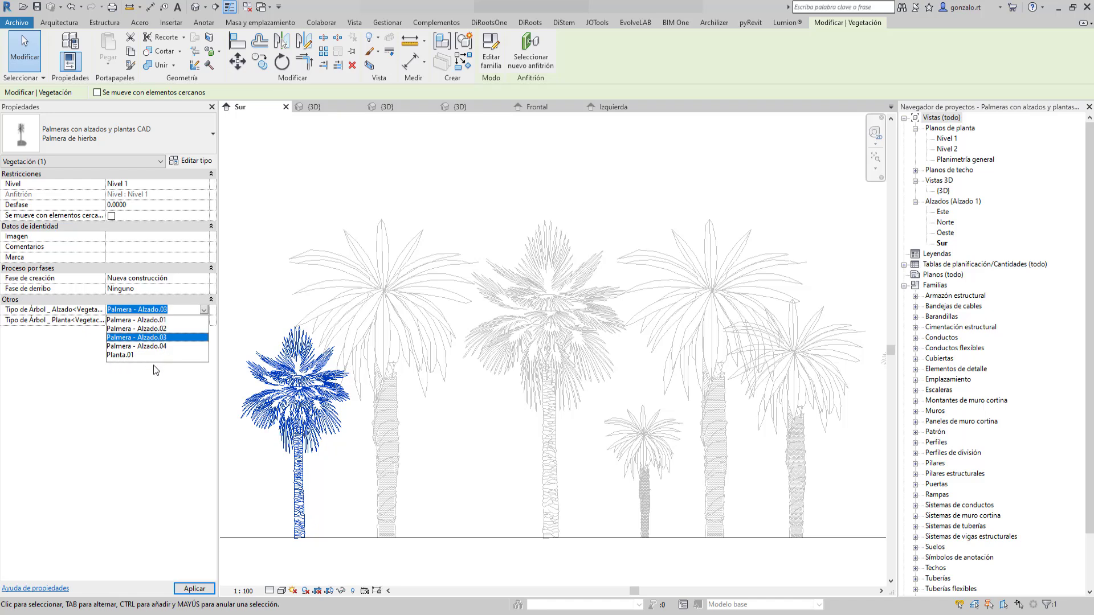
pyautogui.click(164, 347)
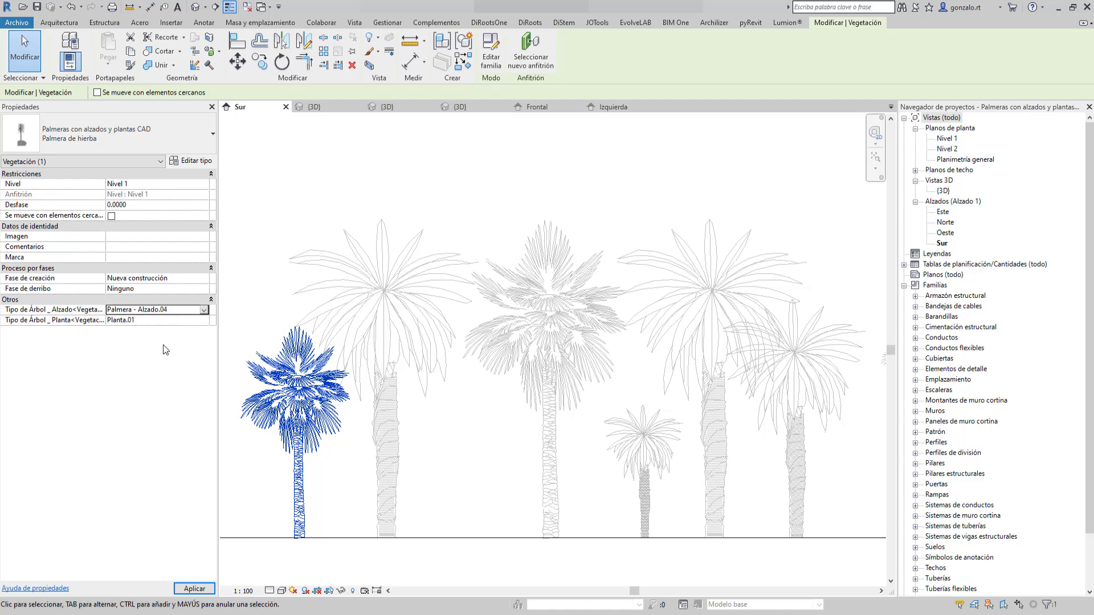
pyautogui.click(360, 475)
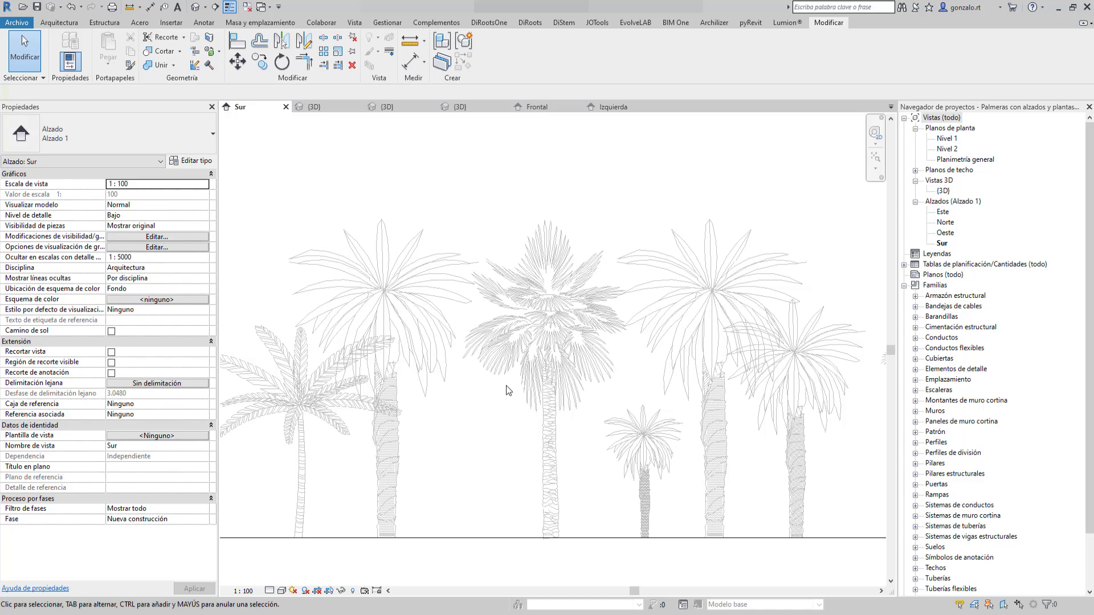
# Set the central Palmera real cubana's Tipo de Árbol _ Alzado parameter to Palmera - Alzado.02.
pyautogui.click(549, 450)
pyautogui.click(171, 309)
pyautogui.click(204, 311)
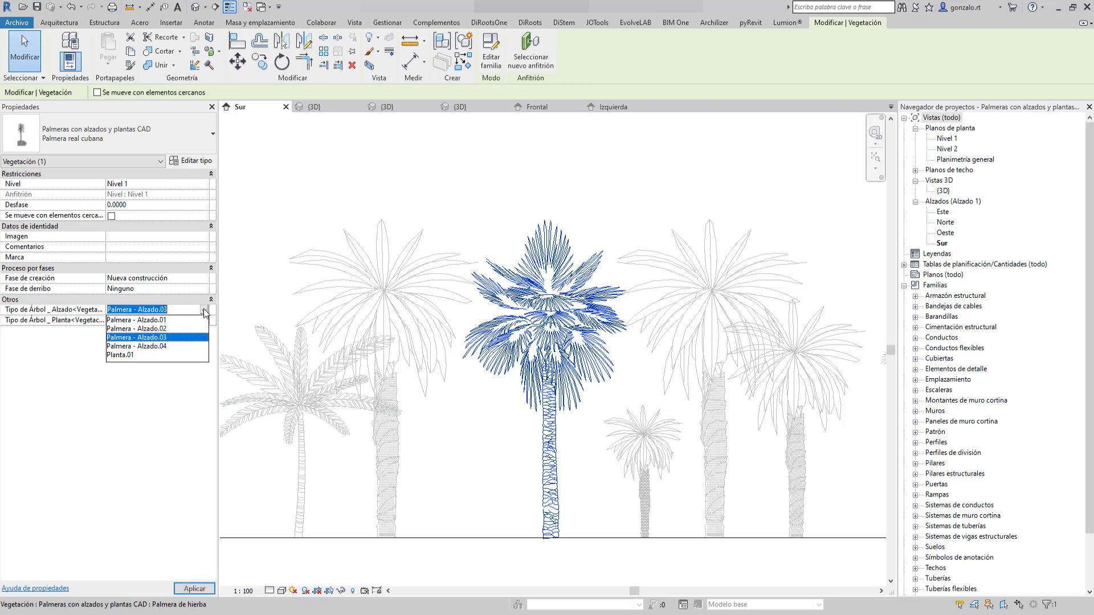
pyautogui.click(164, 330)
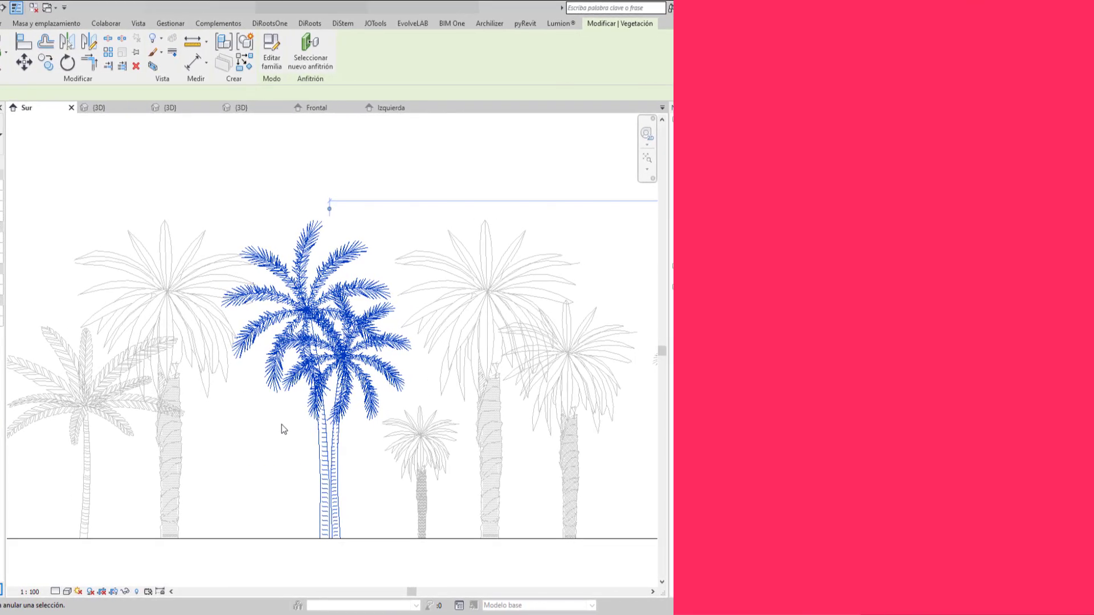